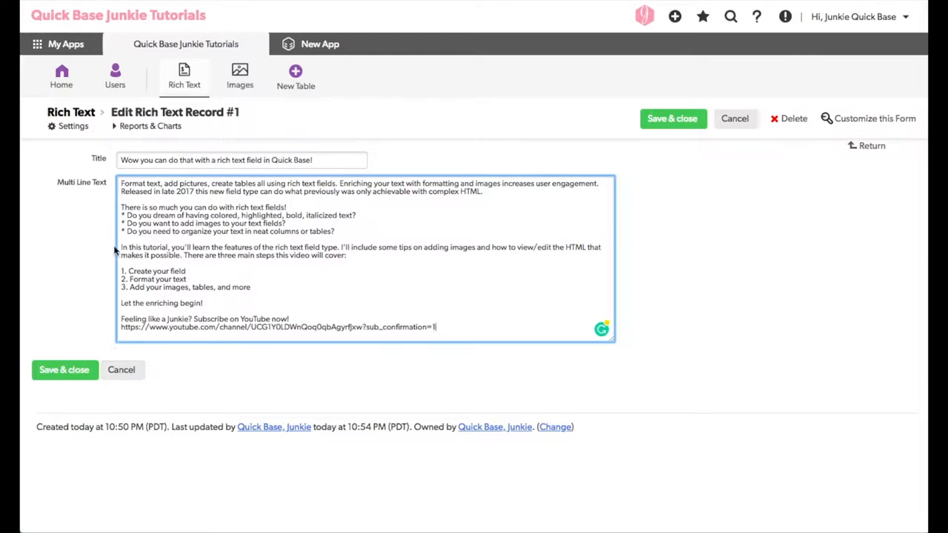
Add a new field labelled Rich Text, of type Rich Text, after the Multi Line Text field on the form
click(90, 188)
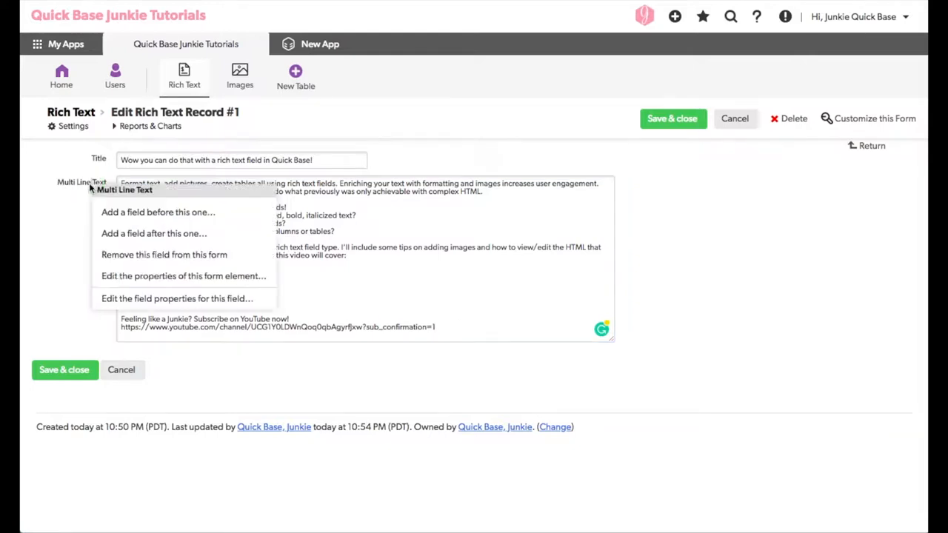
click(129, 234)
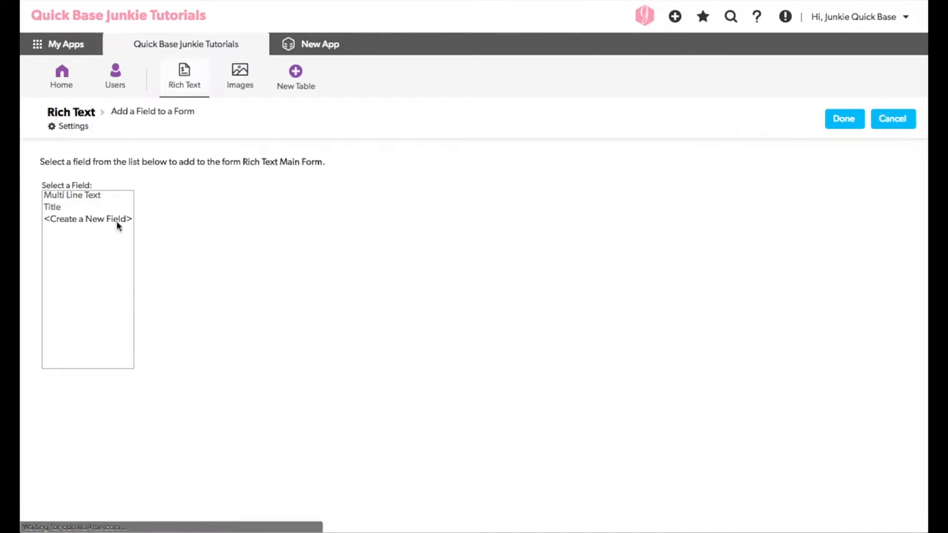
click(117, 221)
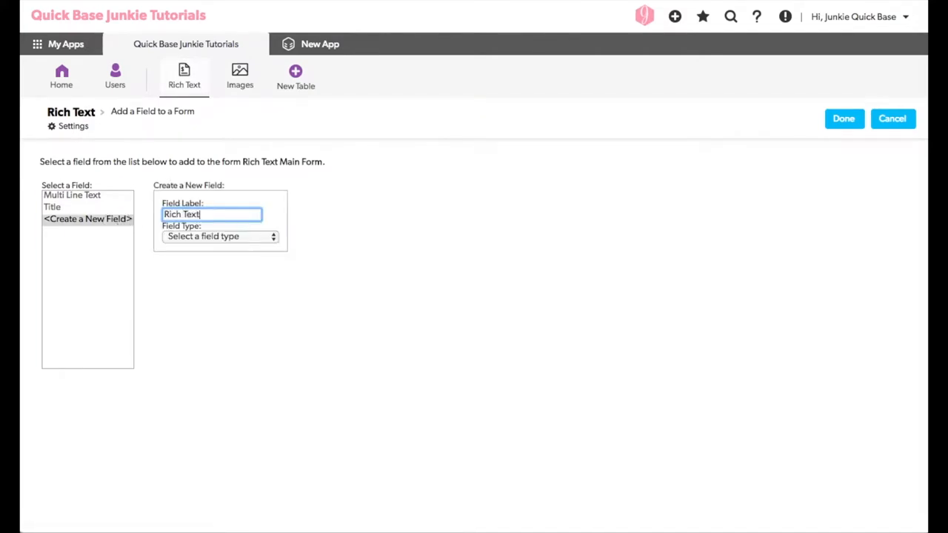
click(213, 235)
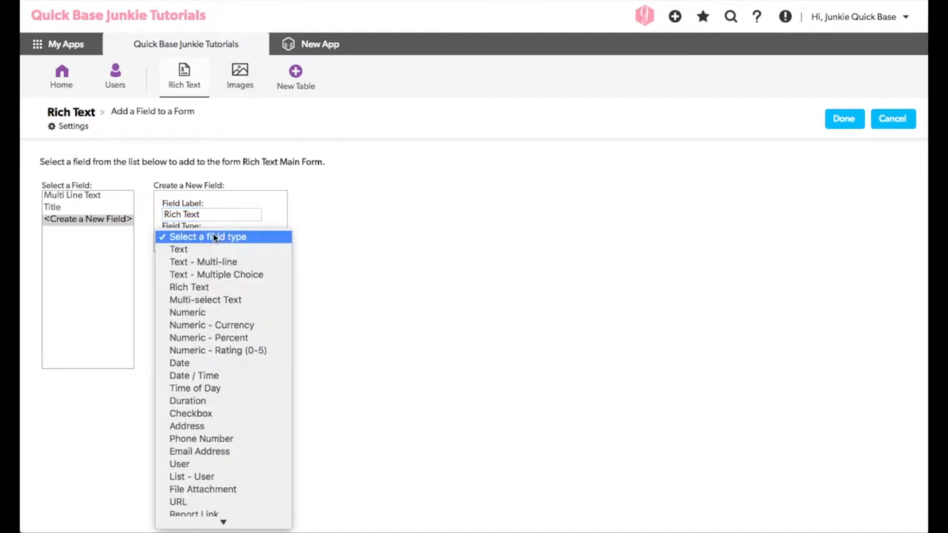
click(215, 286)
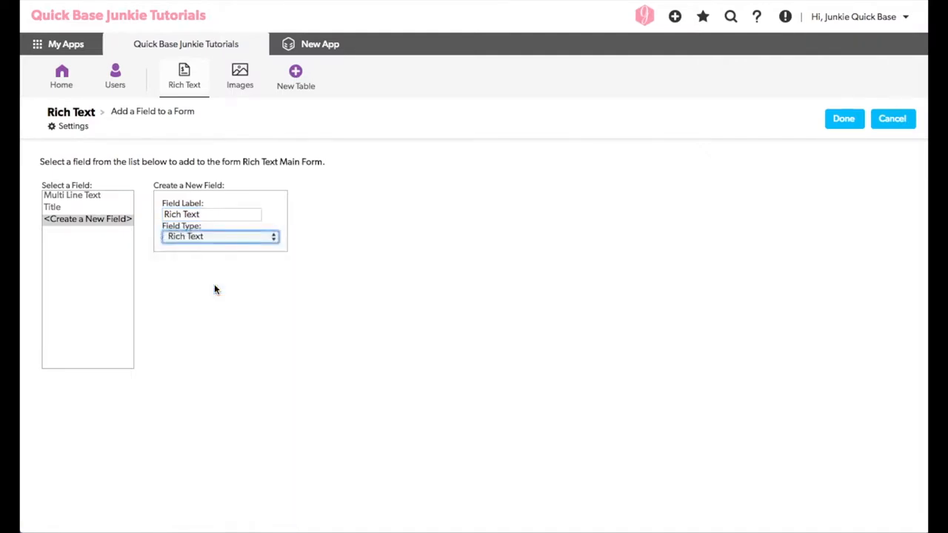
click(841, 127)
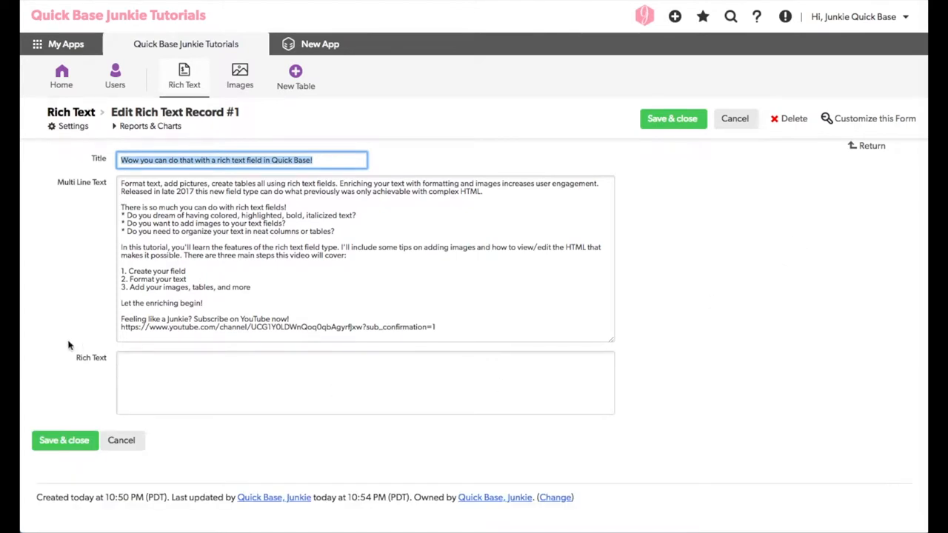
Open the Rich Text field's properties, set number of lines to 20 and input box width to 100, and save
right_click(94, 361)
click(145, 469)
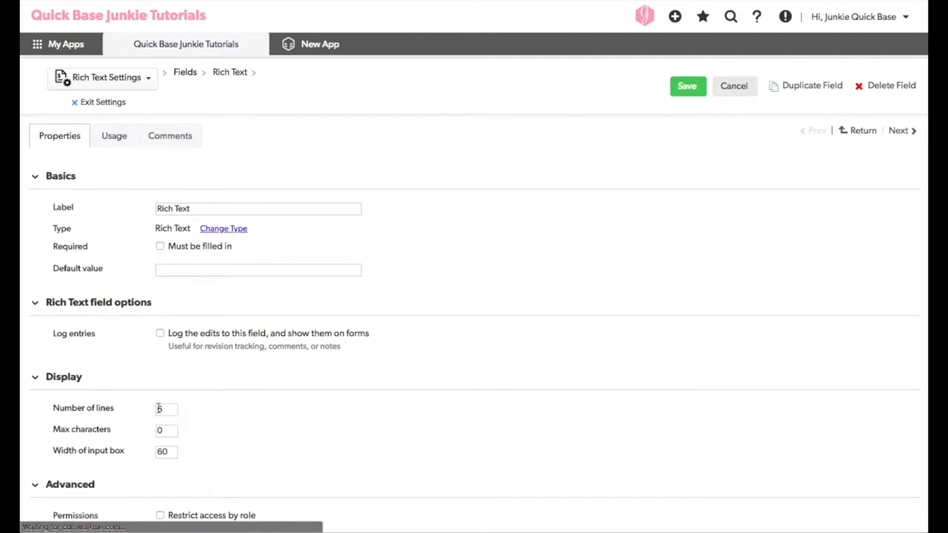
drag(167, 408, 146, 409)
text(20)
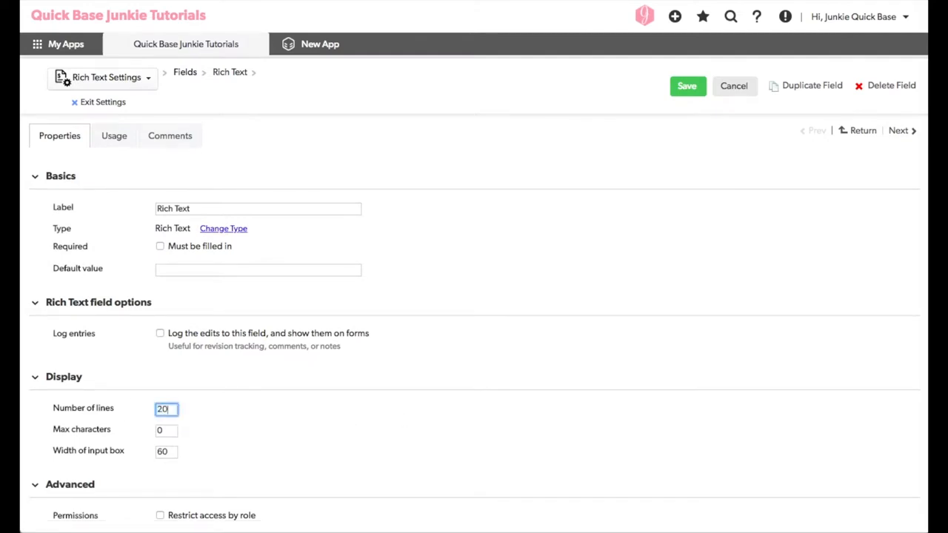
drag(170, 451, 129, 450)
text(100)
click(687, 88)
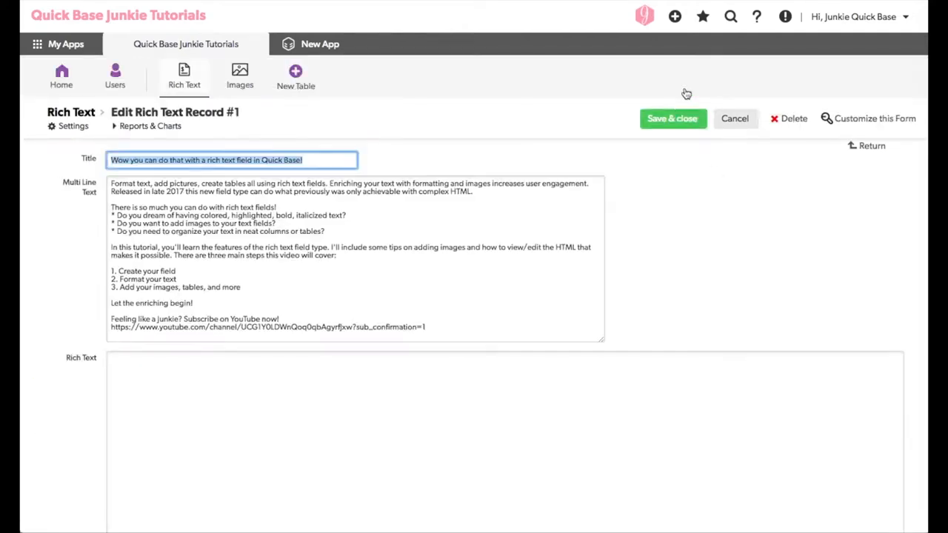
Copy all the Multi Line Text content and paste it into the Rich Text field
drag(444, 328, 99, 173)
key(ctrl+c)
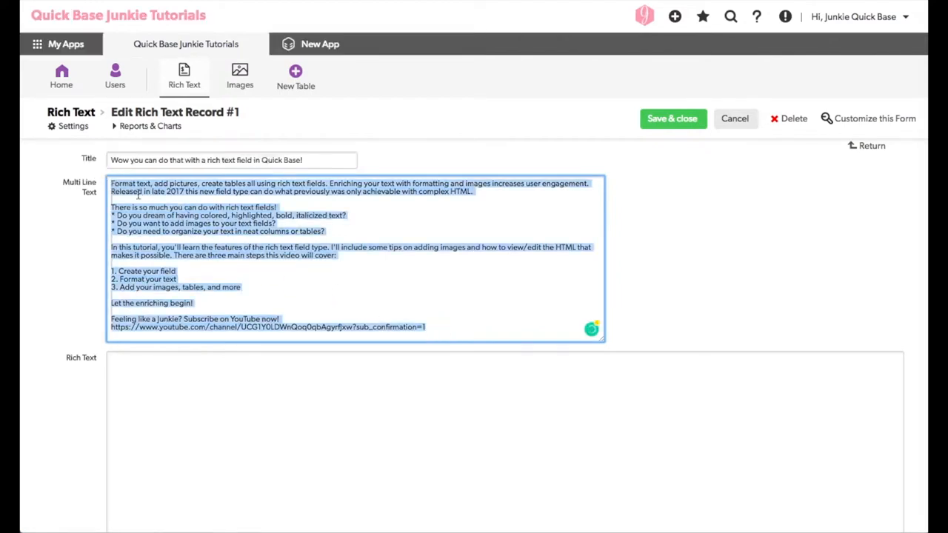
click(233, 381)
key(ctrl+v)
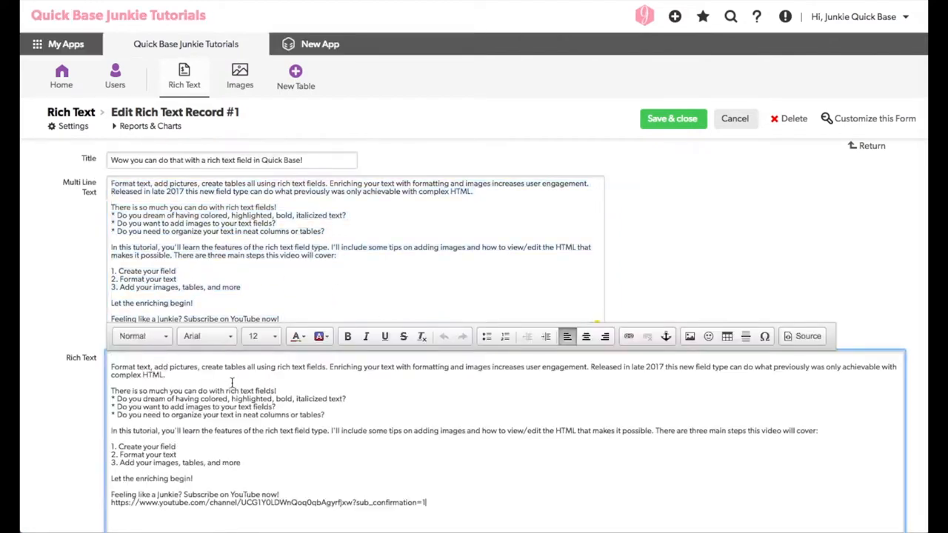
Turn the three question lines into a bulleted list and delete their leading asterisks
scroll(294, 393, down, 3)
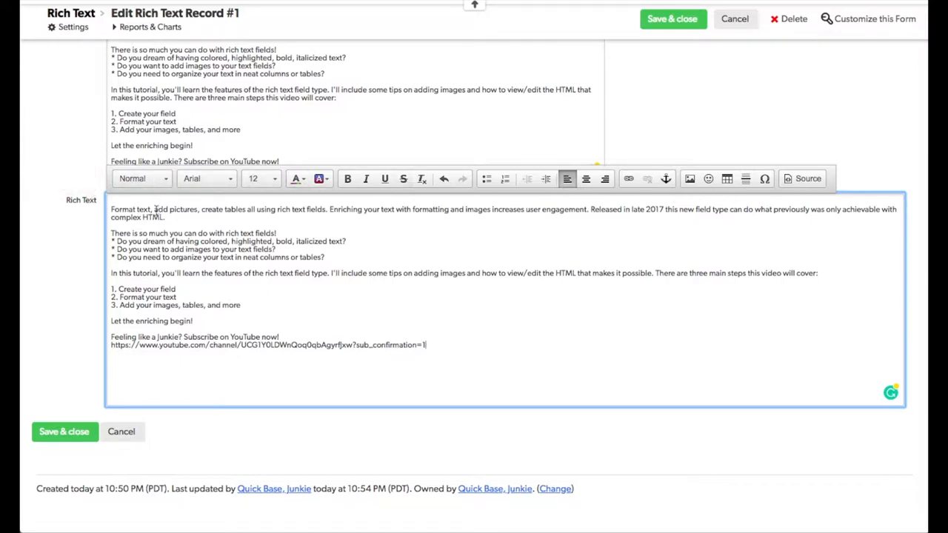
drag(333, 258, 113, 248)
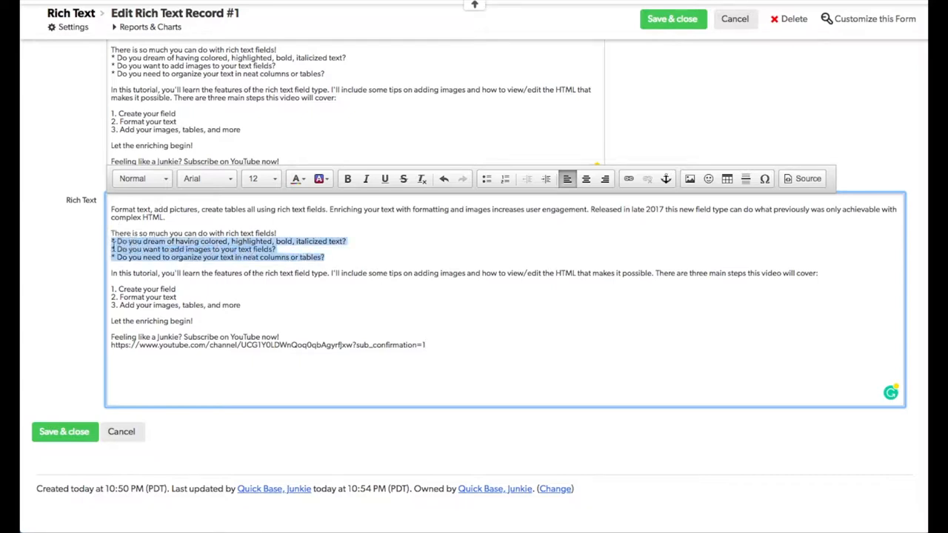
click(488, 180)
click(154, 248)
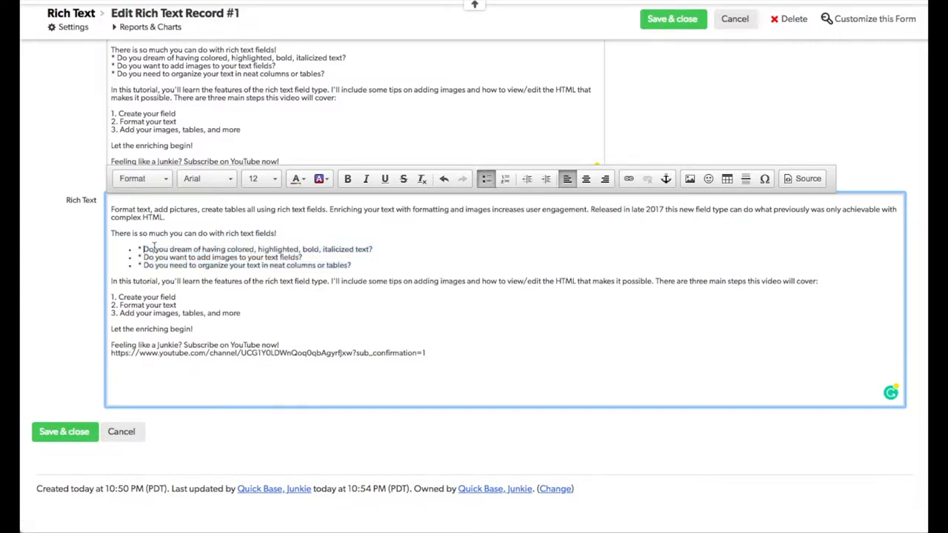
key(BackSpace)
key(BackSpace)
click(144, 257)
key(BackSpace)
key(BackSpace)
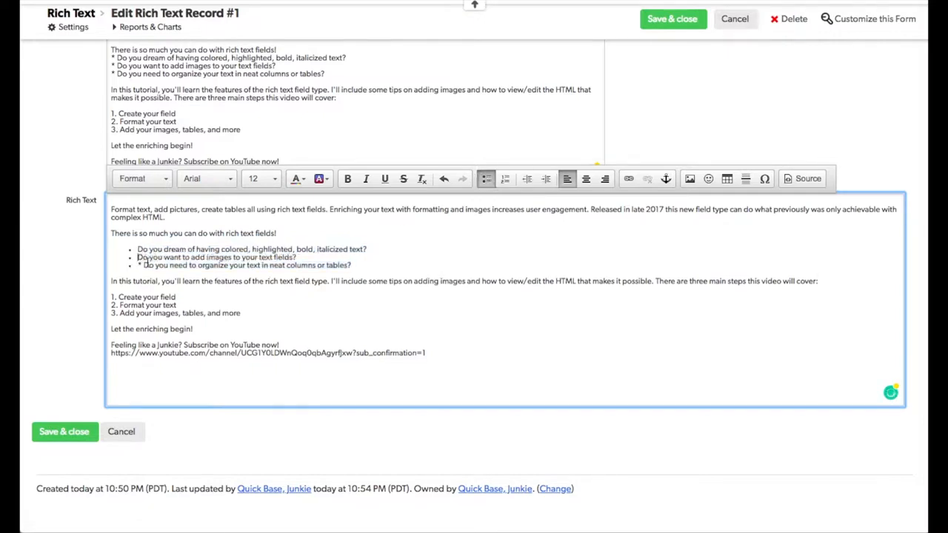
click(144, 265)
key(BackSpace)
key(BackSpace)
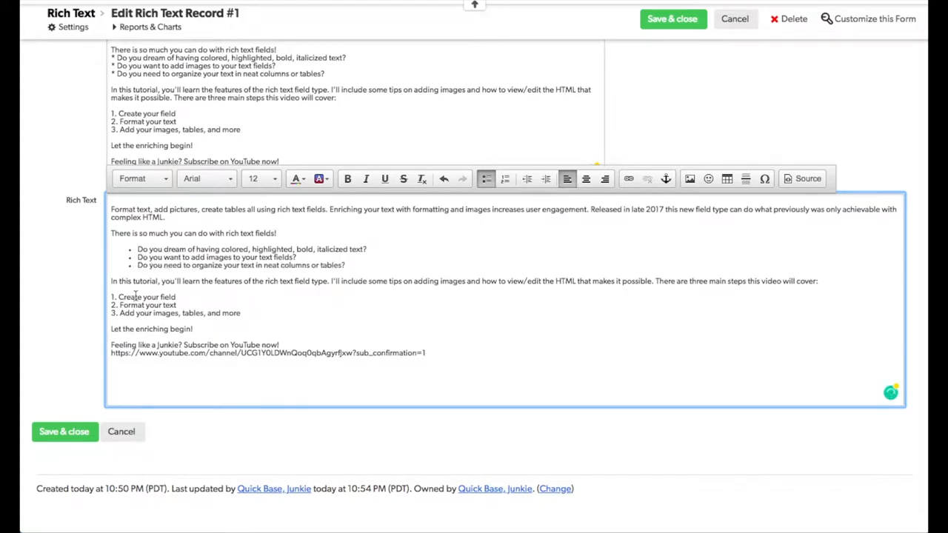
Turn the three step lines into a numbered list and delete their typed number prefixes
drag(145, 312, 117, 301)
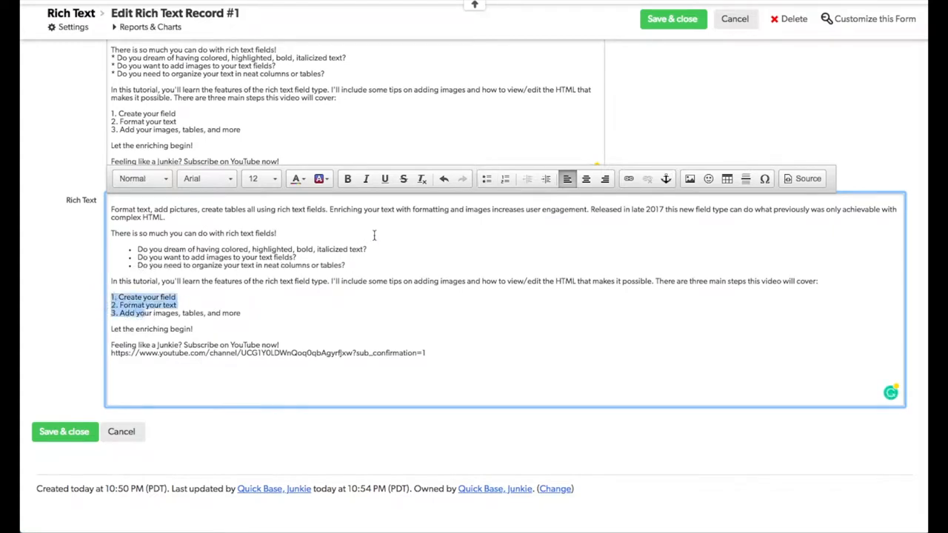
click(505, 179)
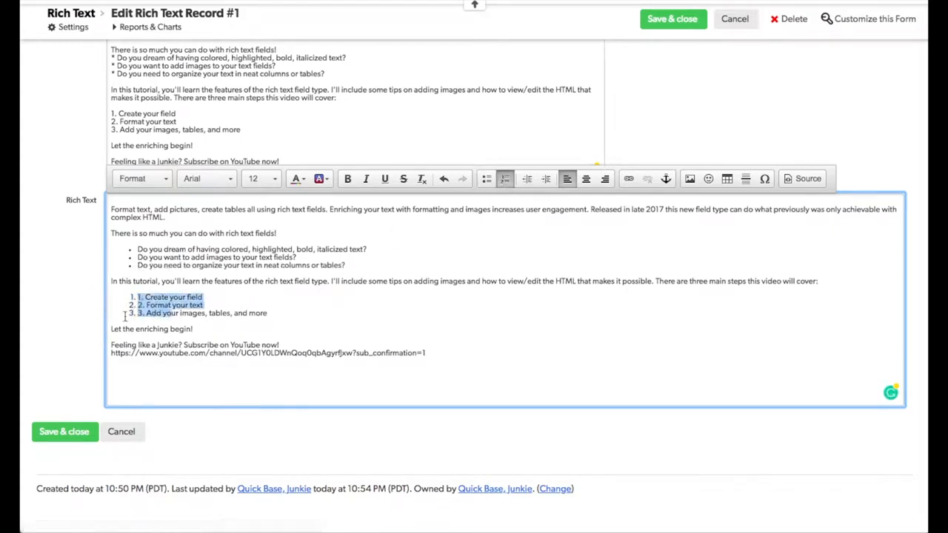
click(146, 297)
key(BackSpace)
key(BackSpace)
key(BackSpace)
click(146, 305)
key(BackSpace)
key(BackSpace)
key(BackSpace)
click(146, 313)
key(BackSpace)
key(BackSpace)
key(BackSpace)
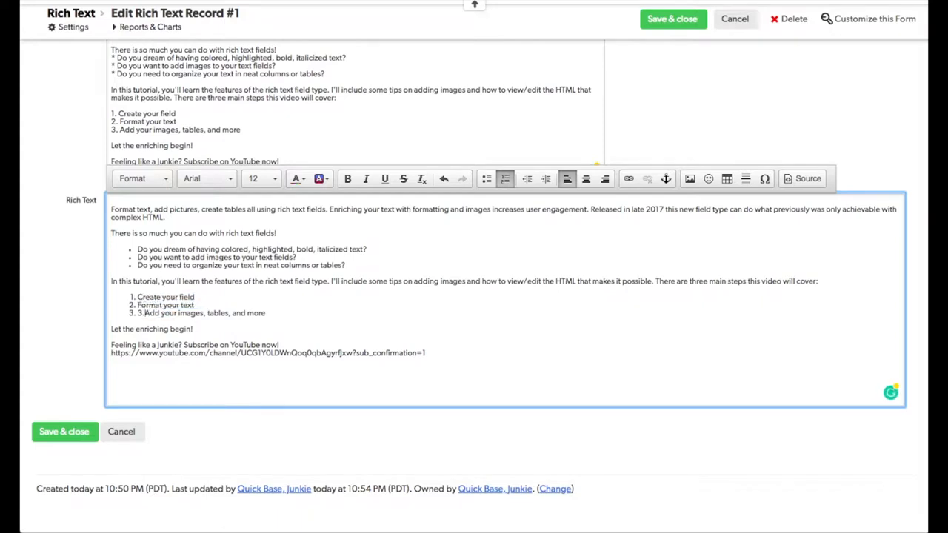
click(261, 312)
key(Return)
key(BackSpace)
Make the line "Let the enriching begin!" bold at font size 14
drag(194, 329, 102, 334)
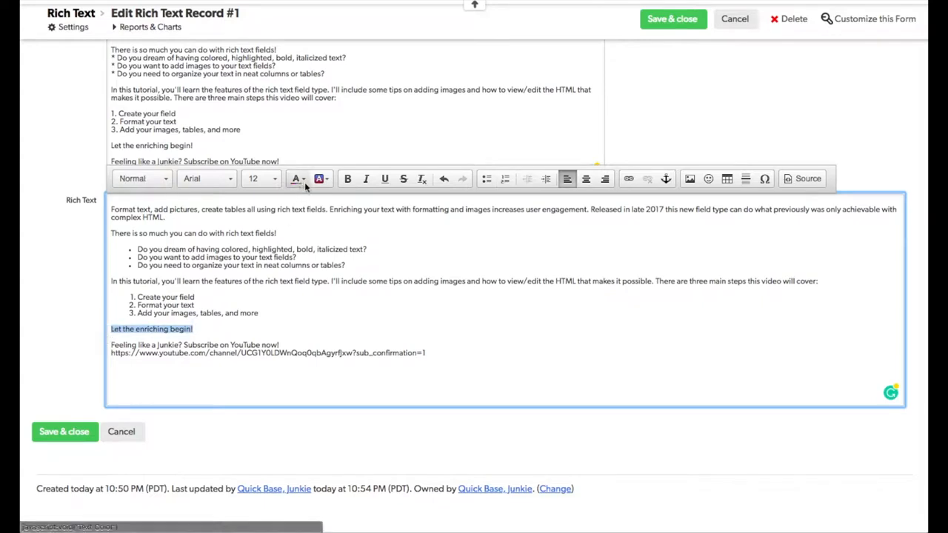
click(348, 179)
click(273, 179)
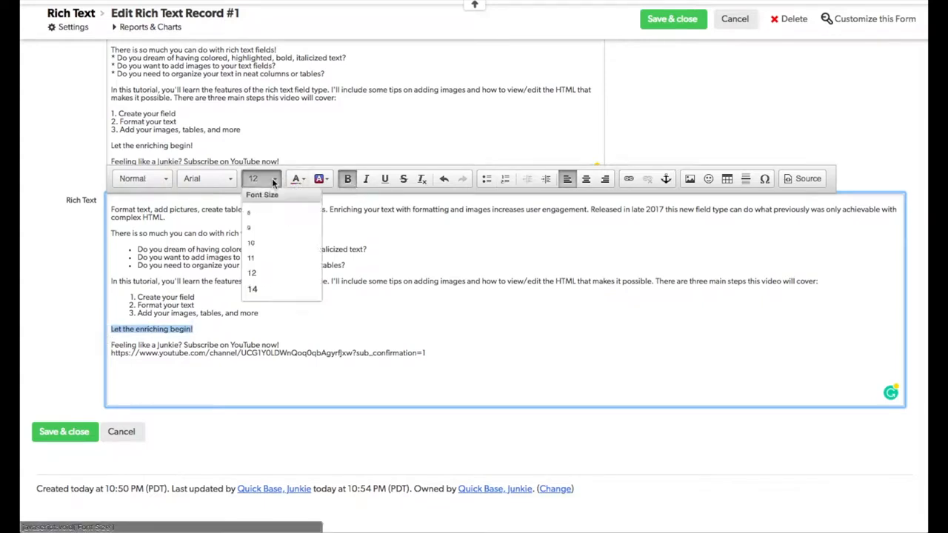
click(269, 290)
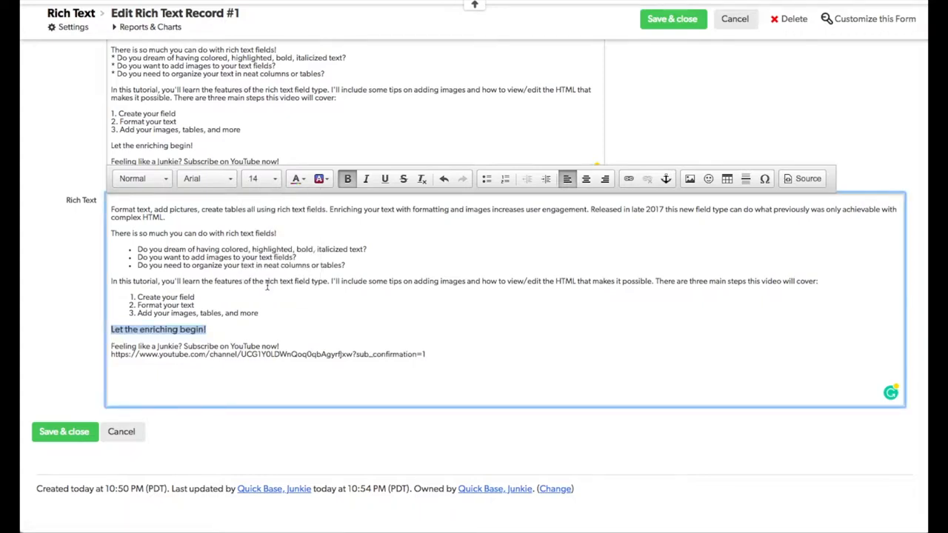
Give the line "Let the enriching begin!" a yellow background highlight
click(327, 180)
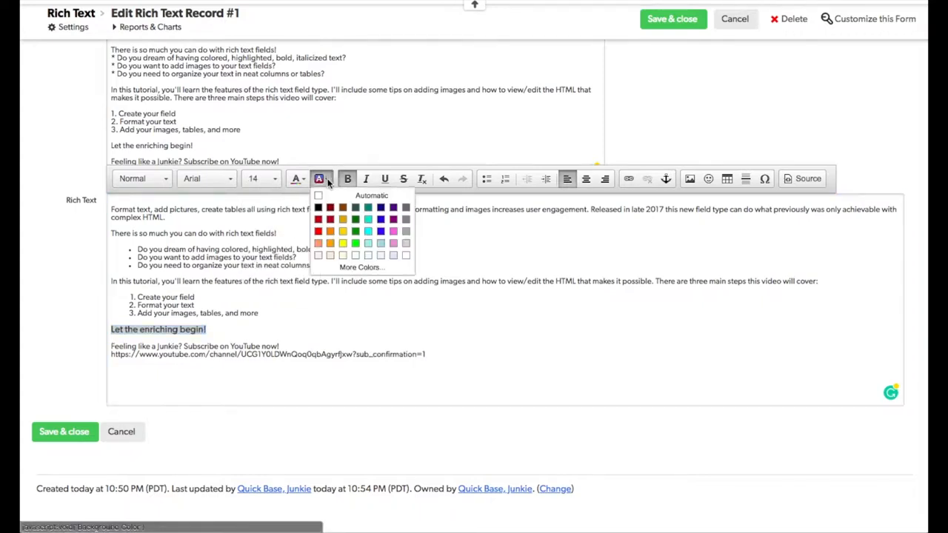
click(343, 241)
click(308, 305)
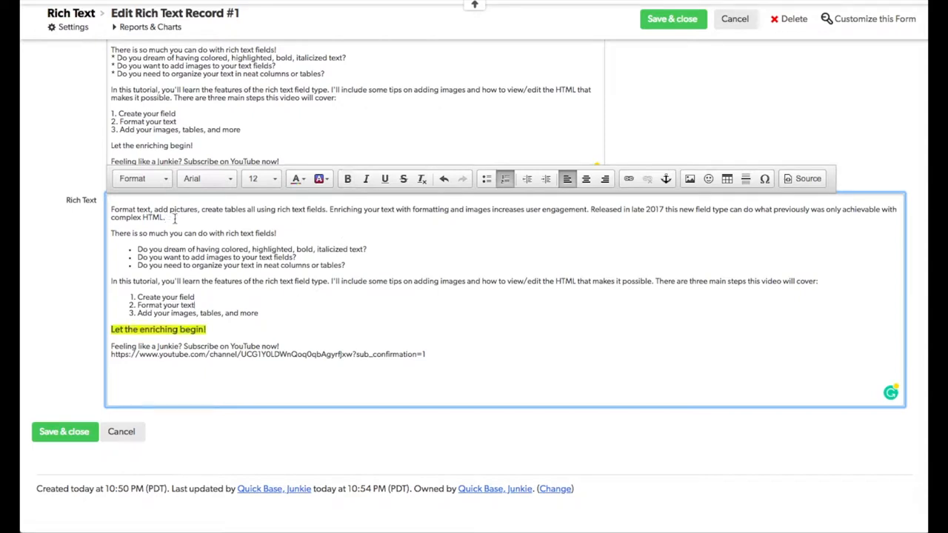
Format the line "There is so much you can do with rich text fields!" as an italic Heading 2
drag(293, 234, 111, 233)
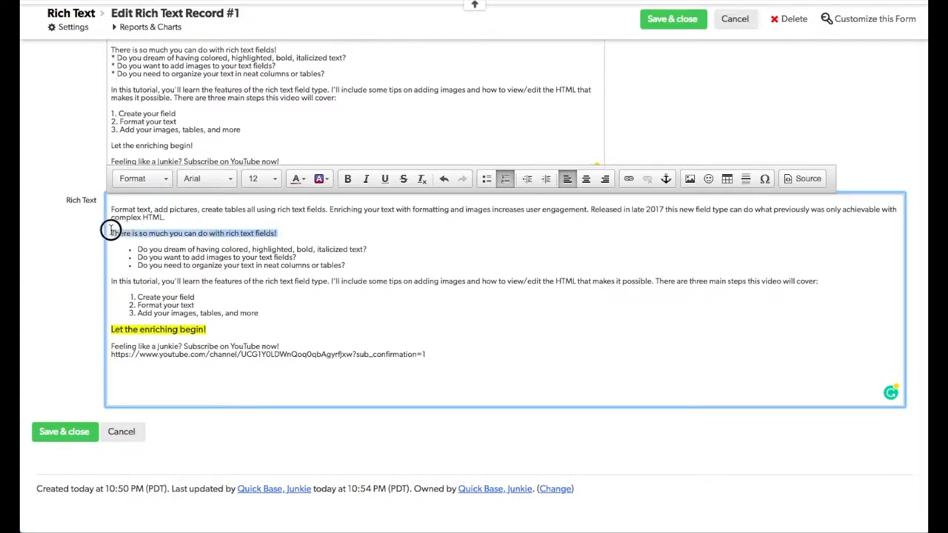
click(168, 180)
click(172, 254)
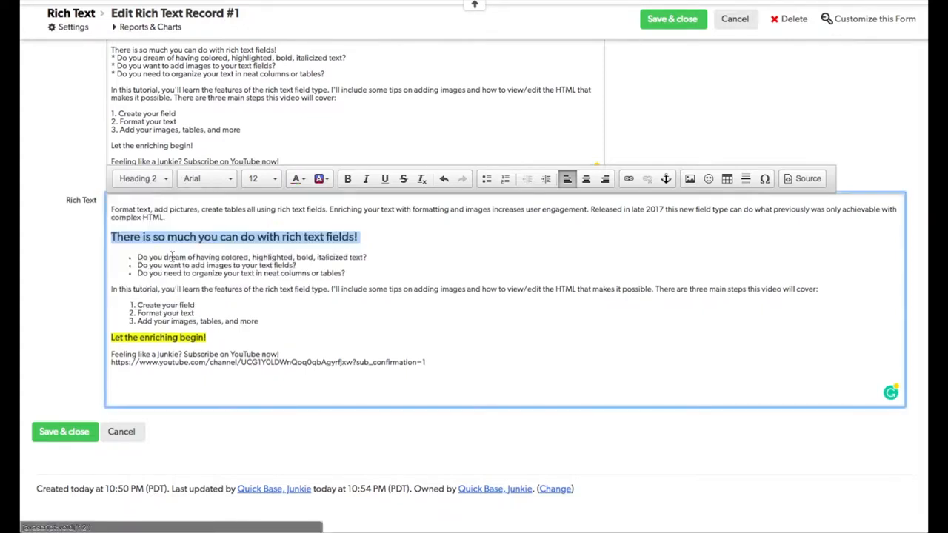
click(367, 180)
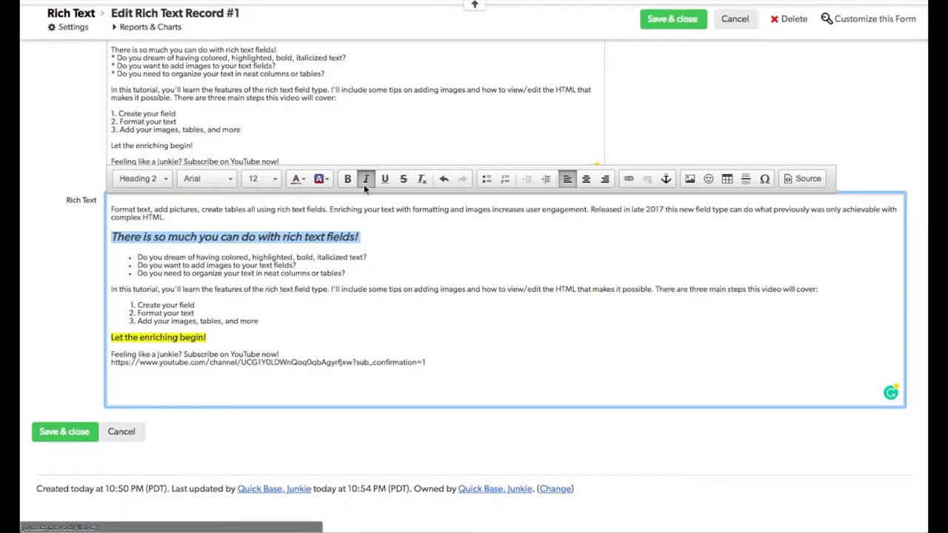
Color the sentence "There are three main steps this video will cover:" red
click(153, 296)
drag(656, 289, 819, 289)
click(302, 178)
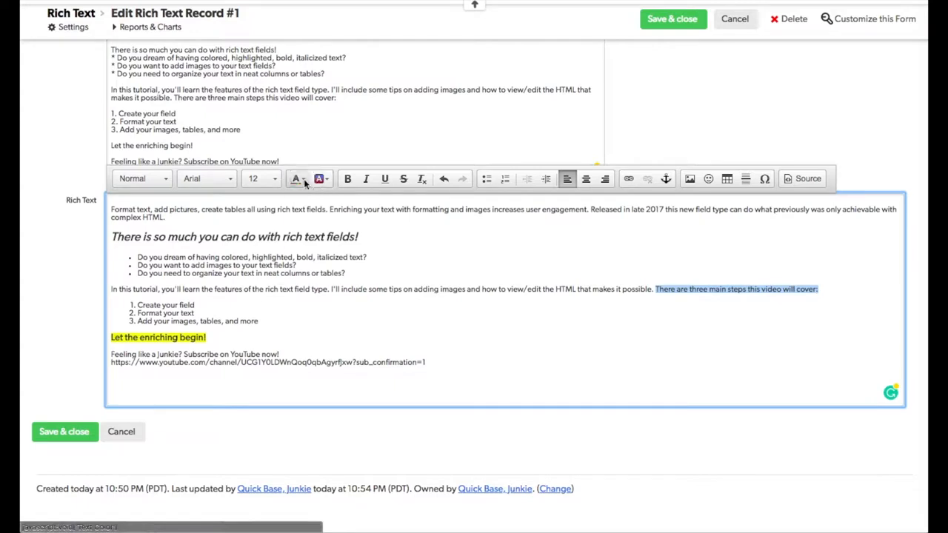
click(295, 229)
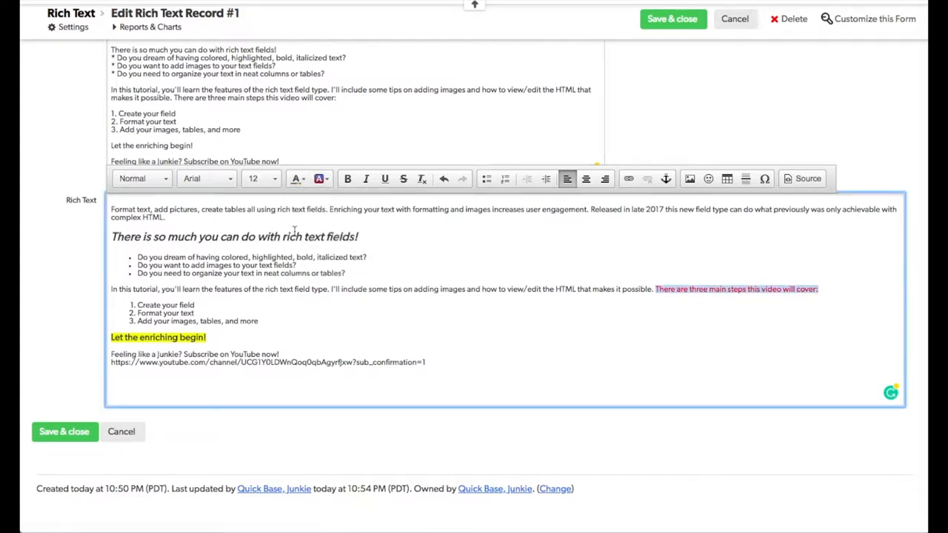
click(430, 334)
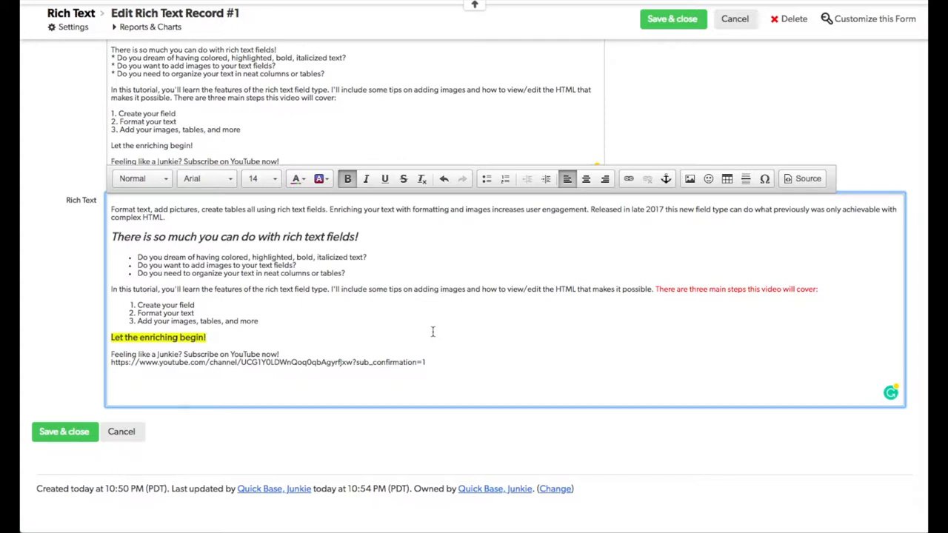
Save the record and add the Rich Text column to the records report
click(672, 19)
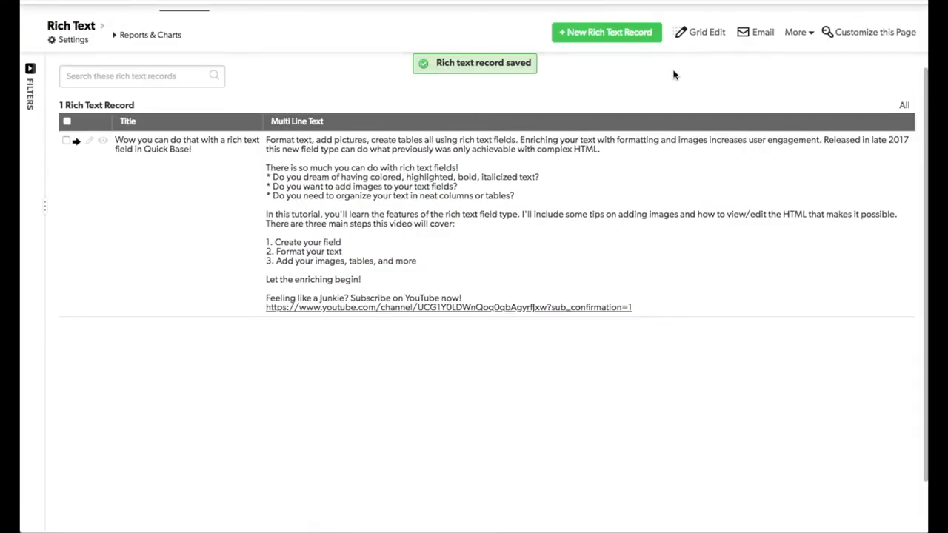
click(907, 124)
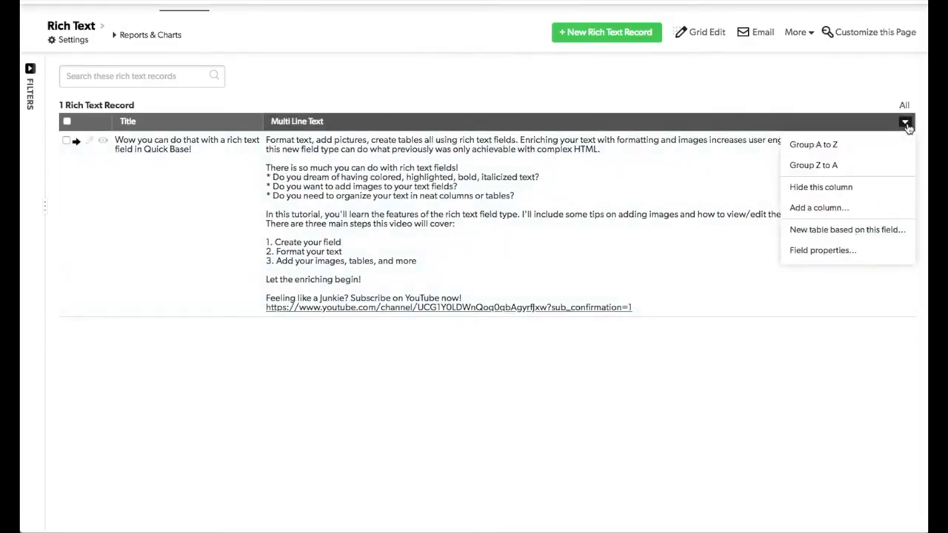
click(820, 207)
click(331, 331)
click(339, 398)
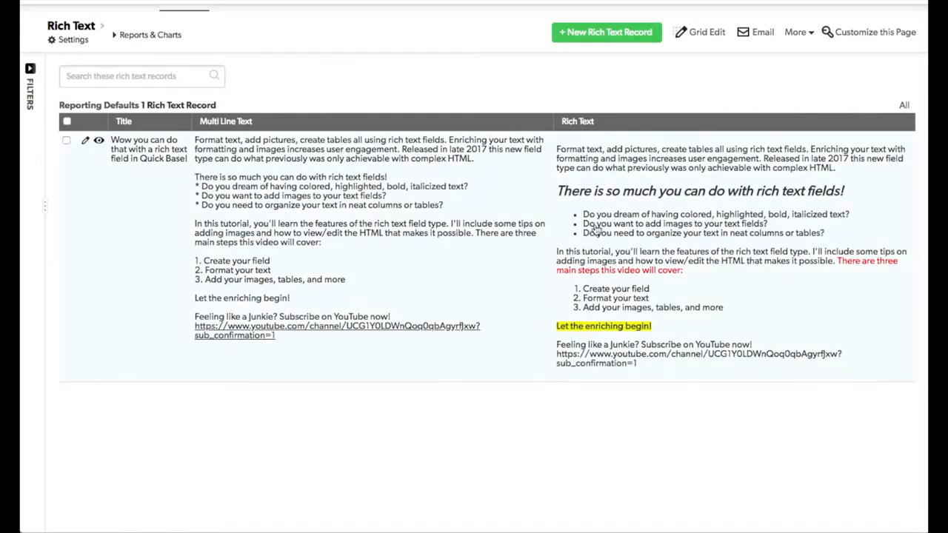
Open the record for editing and place the cursor at the end of the Rich Text content
click(85, 142)
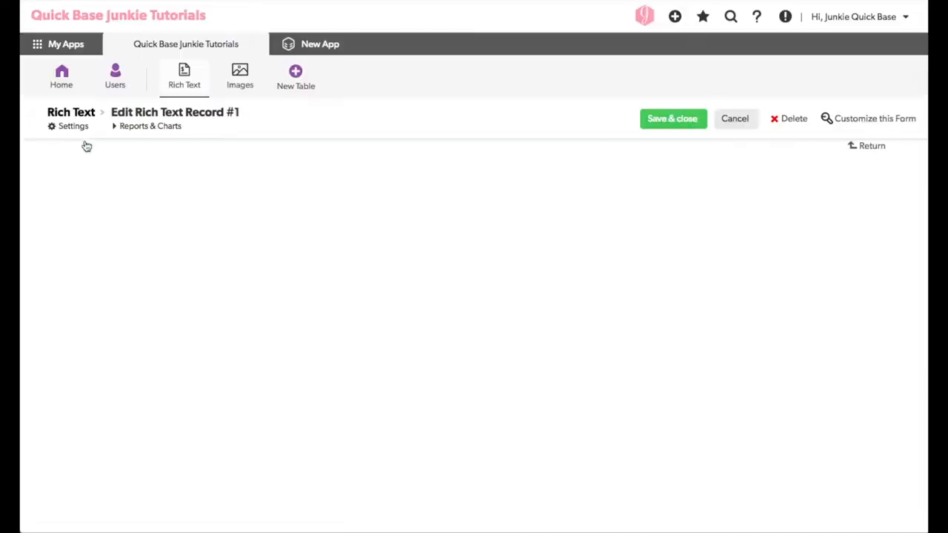
scroll(447, 362, down, 2)
click(448, 361)
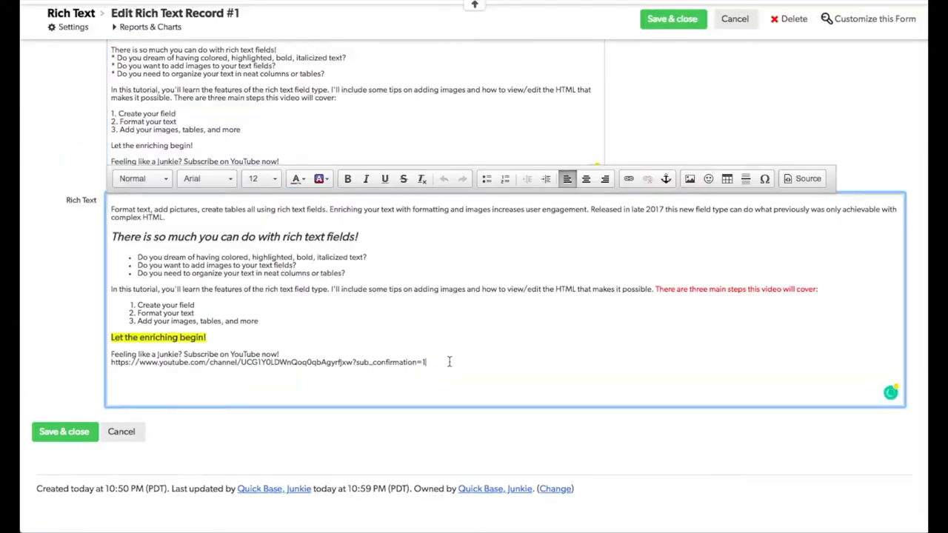
Delete the raw YouTube URL line and paste that URL as a link on "Subscribe on YouTube now!"
drag(426, 362, 107, 362)
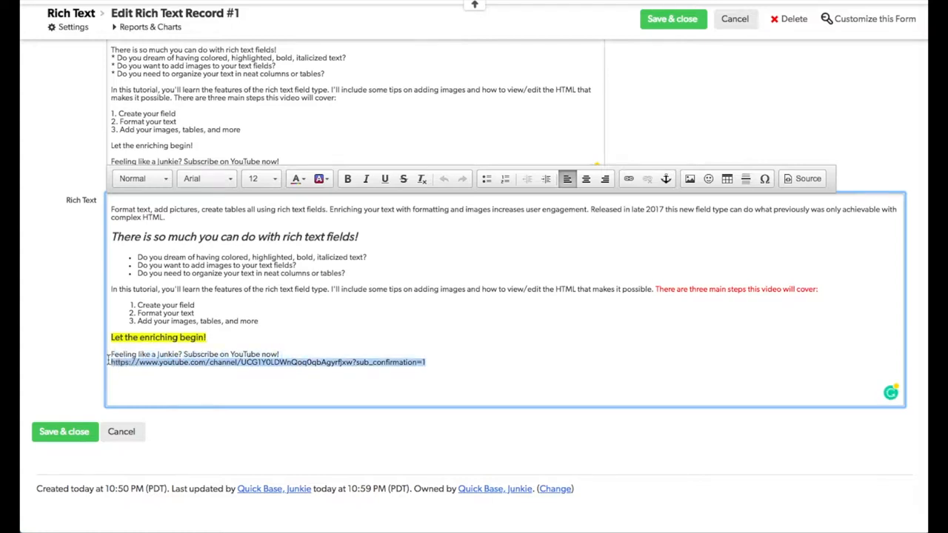
key(BackSpace)
click(293, 353)
drag(293, 353, 186, 354)
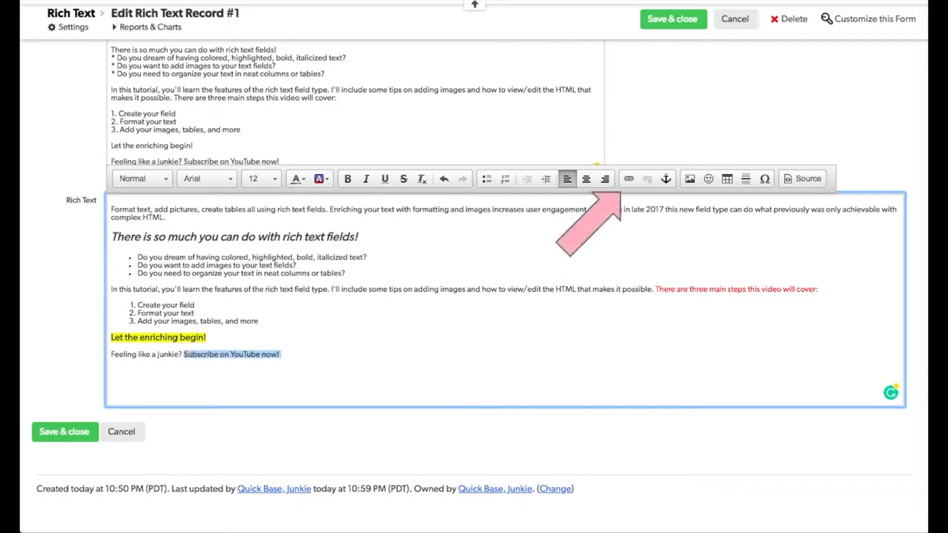
click(628, 181)
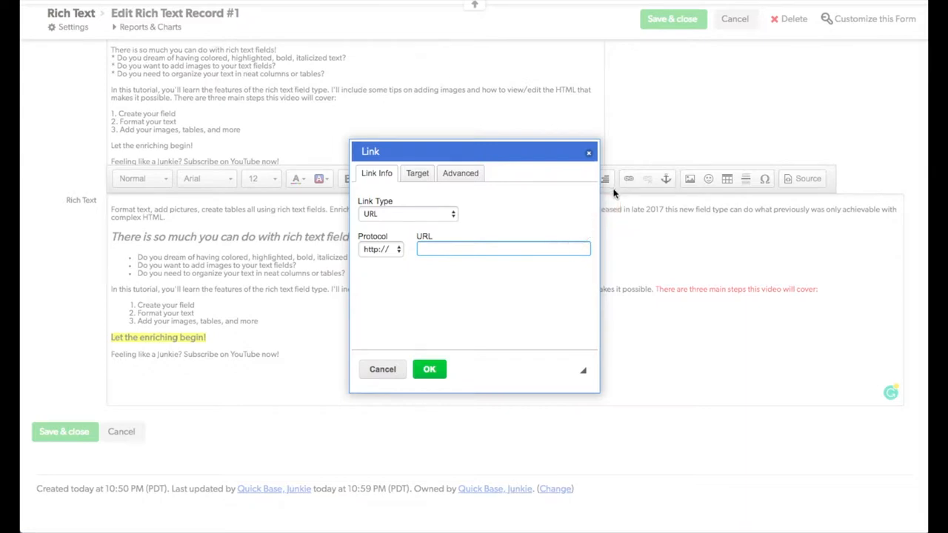
key(ctrl+v)
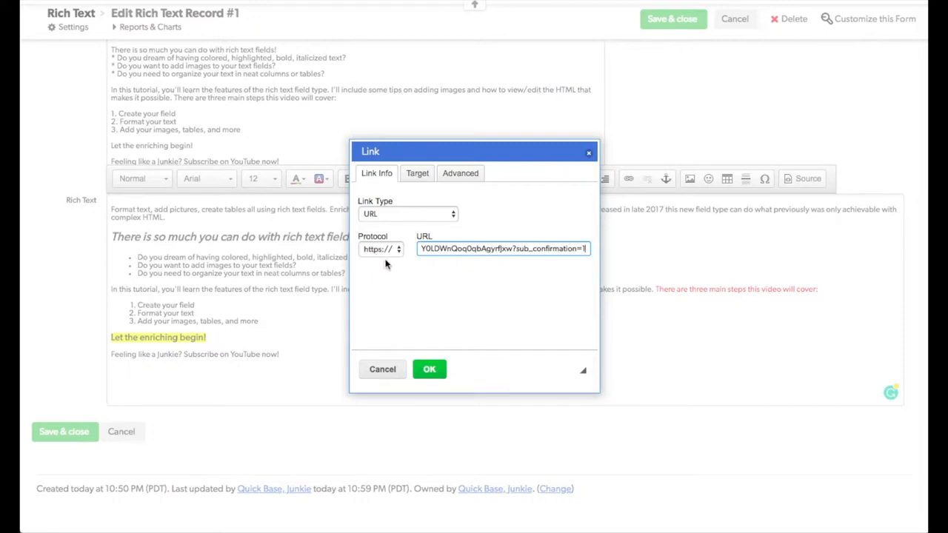
Set the link's target to New Window (_blank) and confirm the link
click(419, 173)
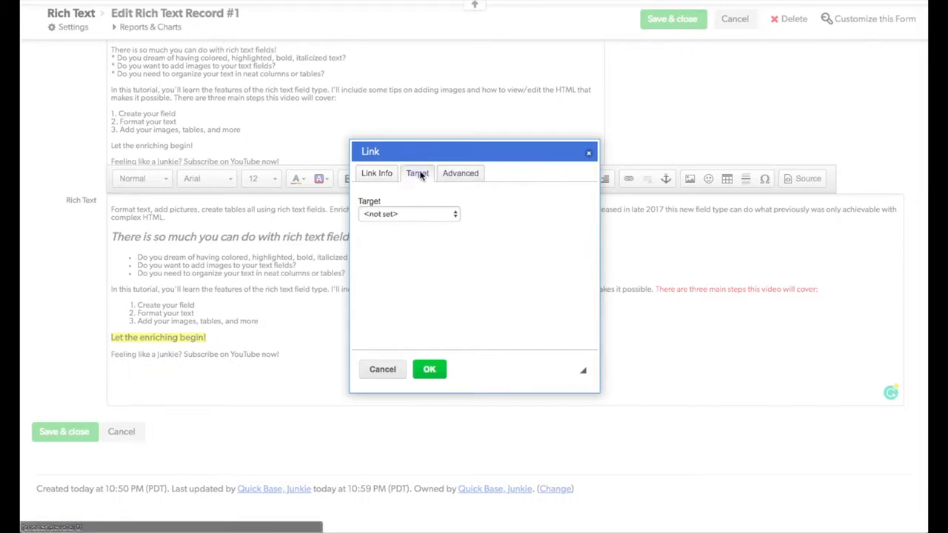
click(423, 214)
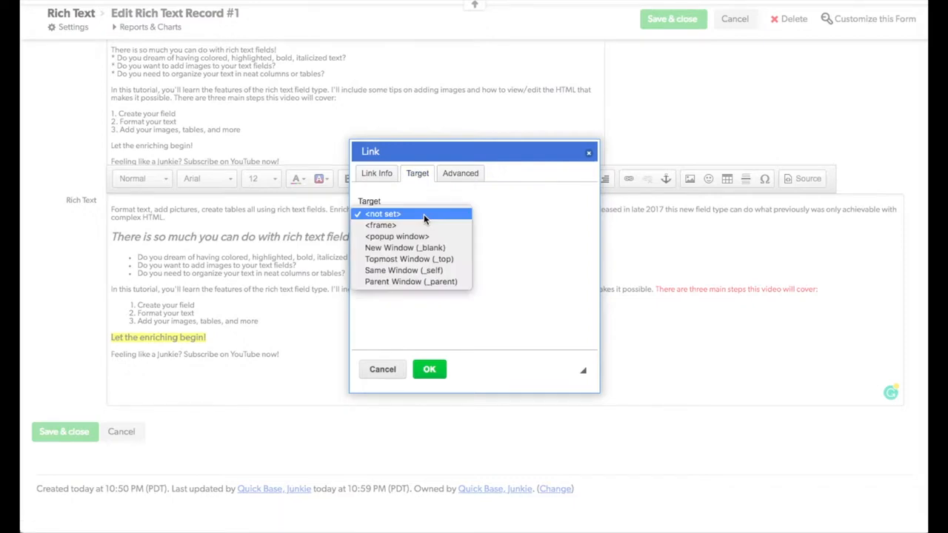
click(450, 249)
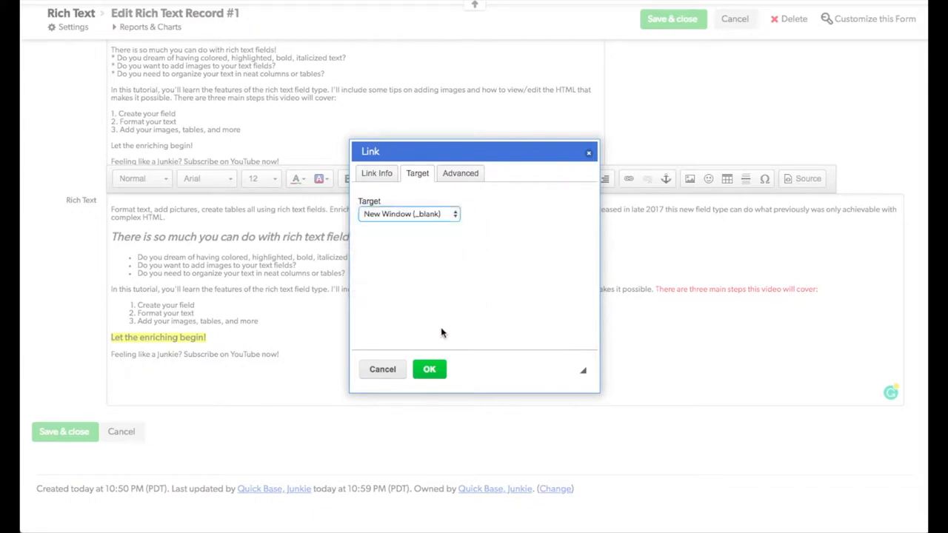
click(433, 370)
click(438, 370)
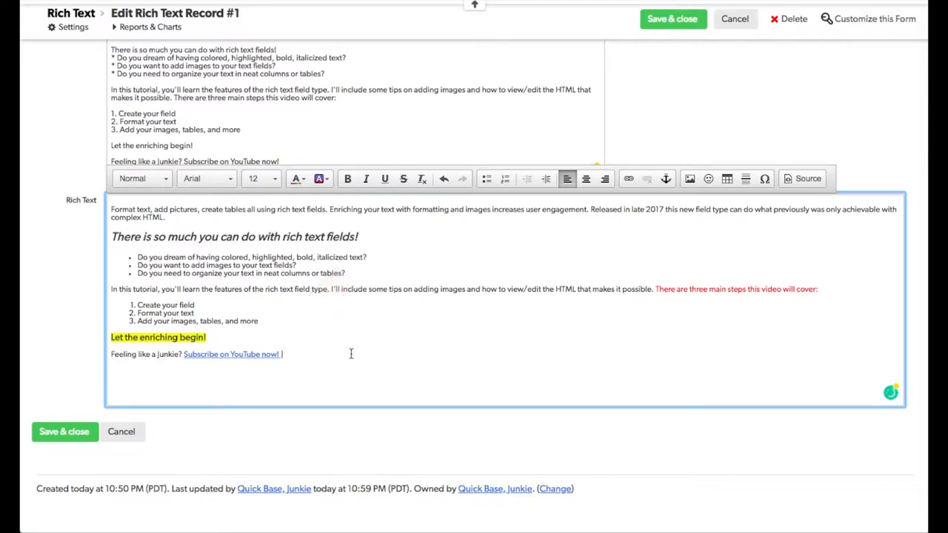
Insert the first smiley after the linked text and start a new line below it
click(708, 177)
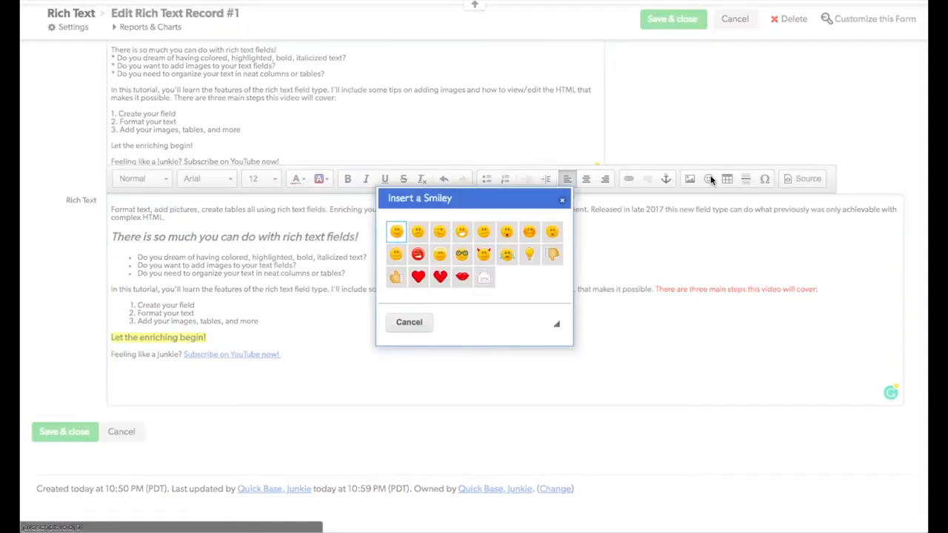
click(396, 233)
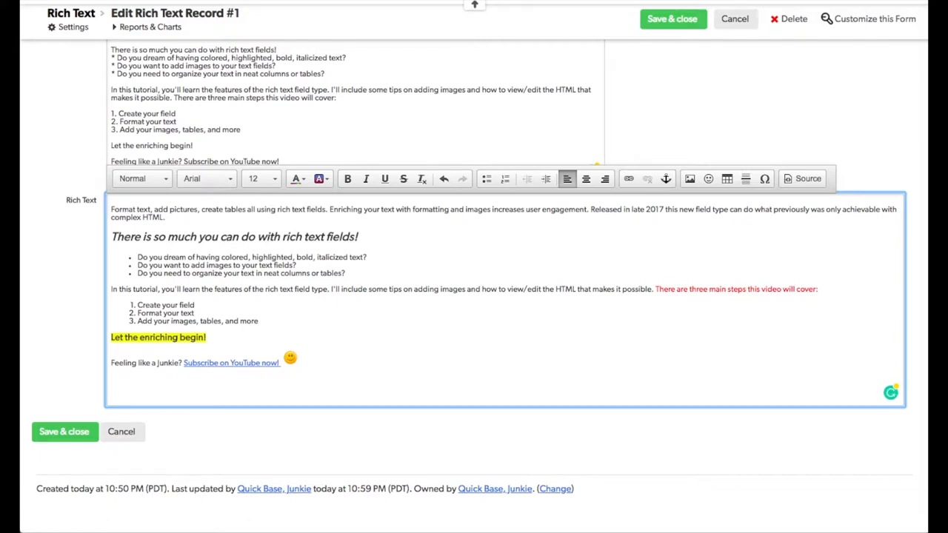
key(Return)
Cancel the image properties dialog and save and close the record
click(690, 179)
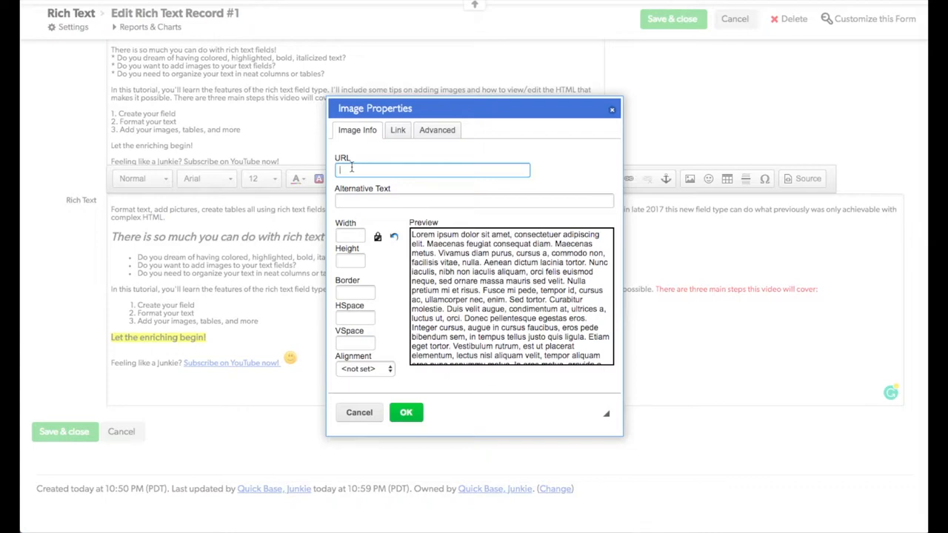
click(359, 413)
click(52, 439)
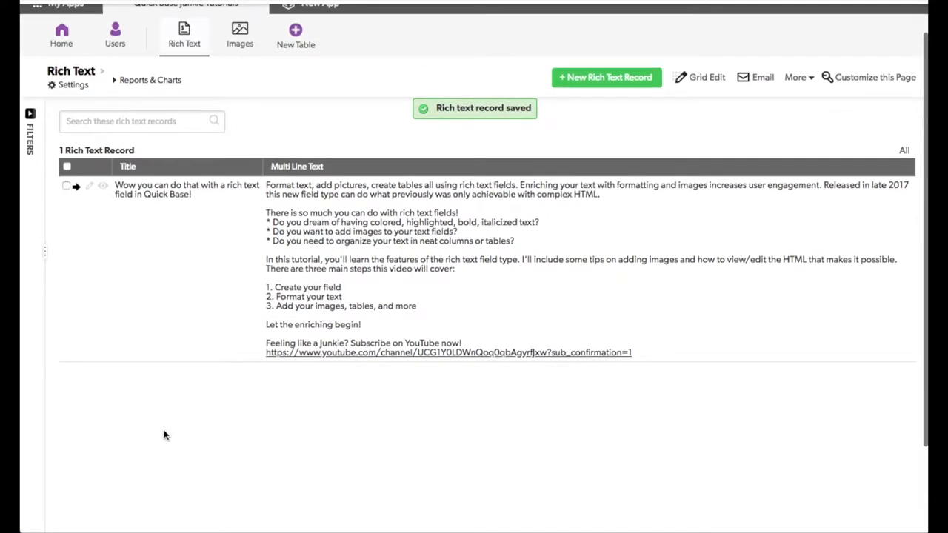
Open the Images table and copy the URL of the "Quick Base Junkie Logo: Pink Hex Black Text" image
click(242, 41)
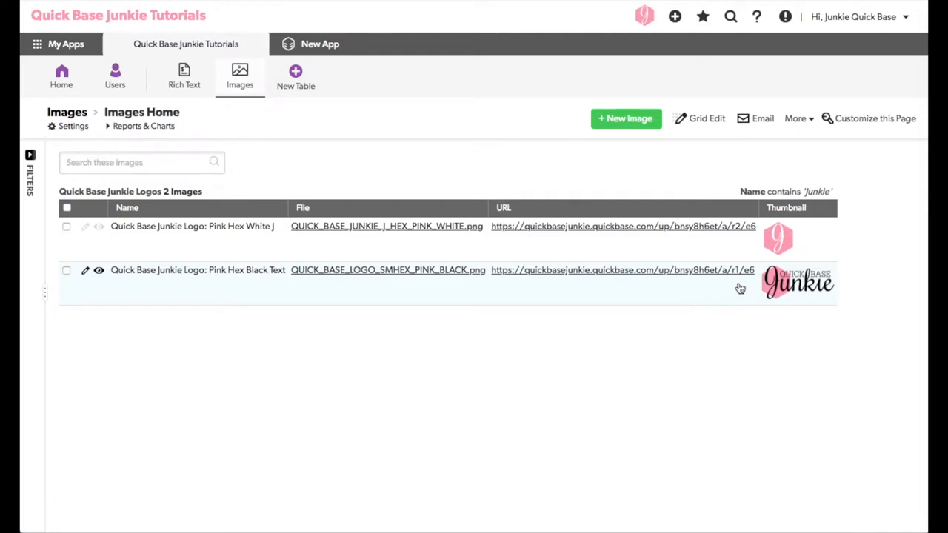
drag(757, 271, 488, 271)
key(ctrl+c)
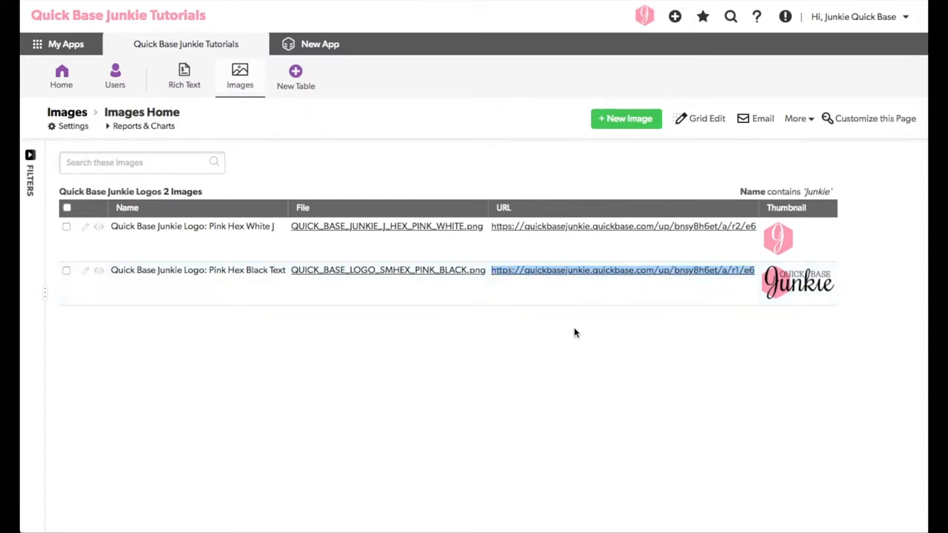
Return to the Rich Text table, open the record for editing and place the cursor below the smiley line
click(183, 78)
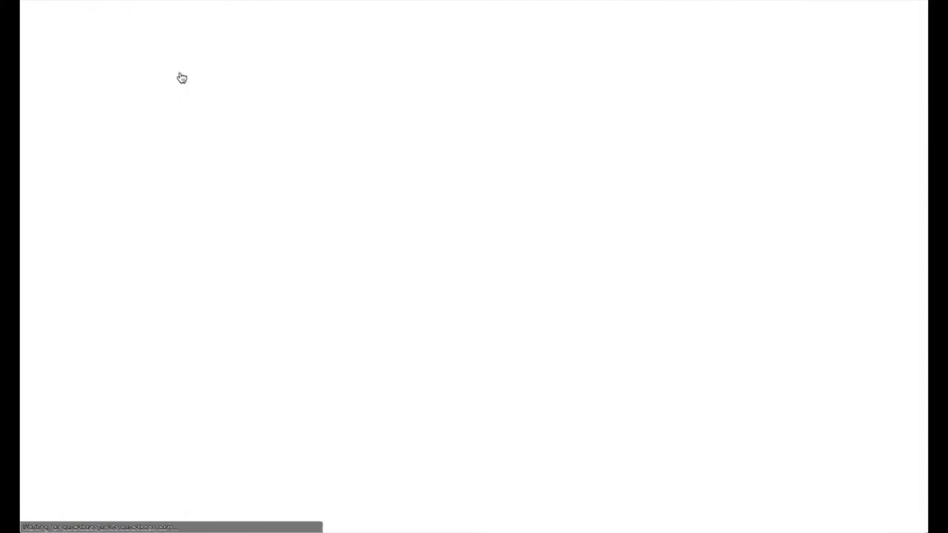
click(85, 229)
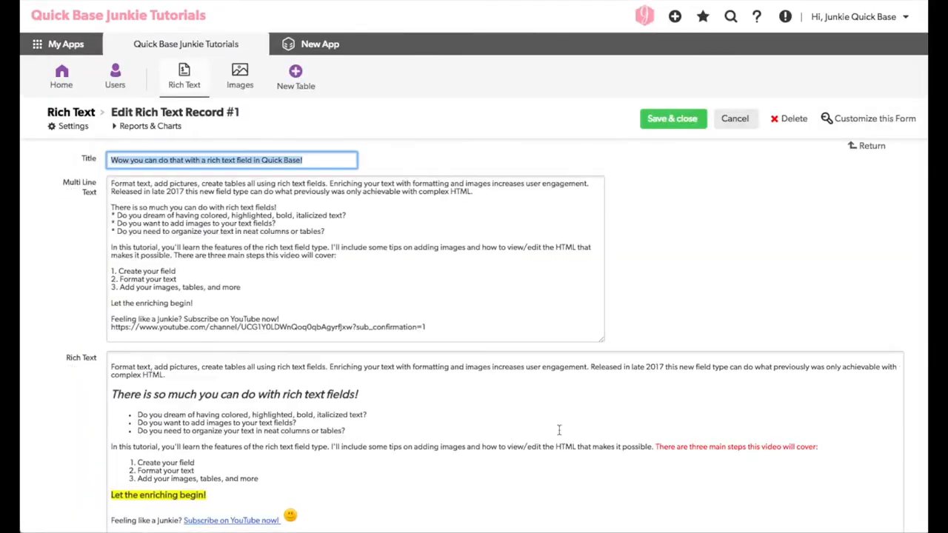
scroll(770, 359, down, 3)
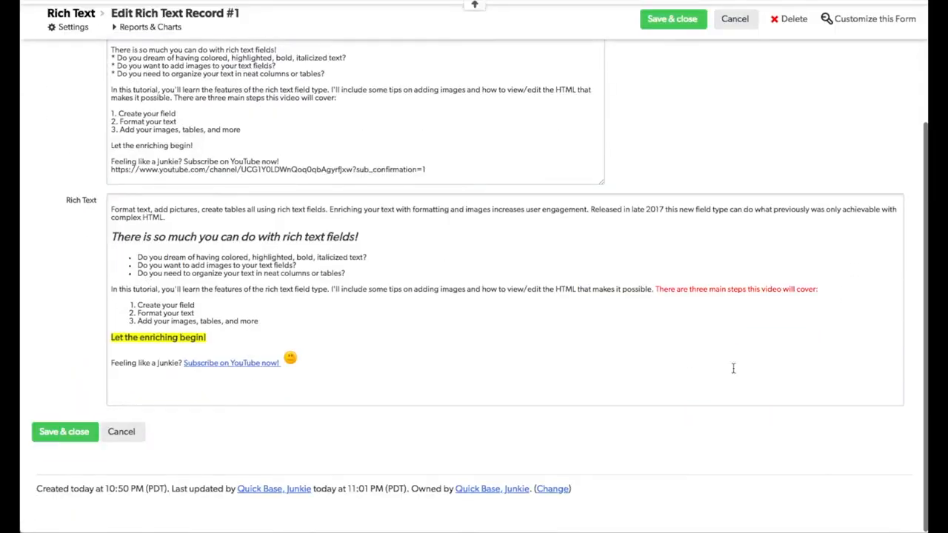
click(124, 387)
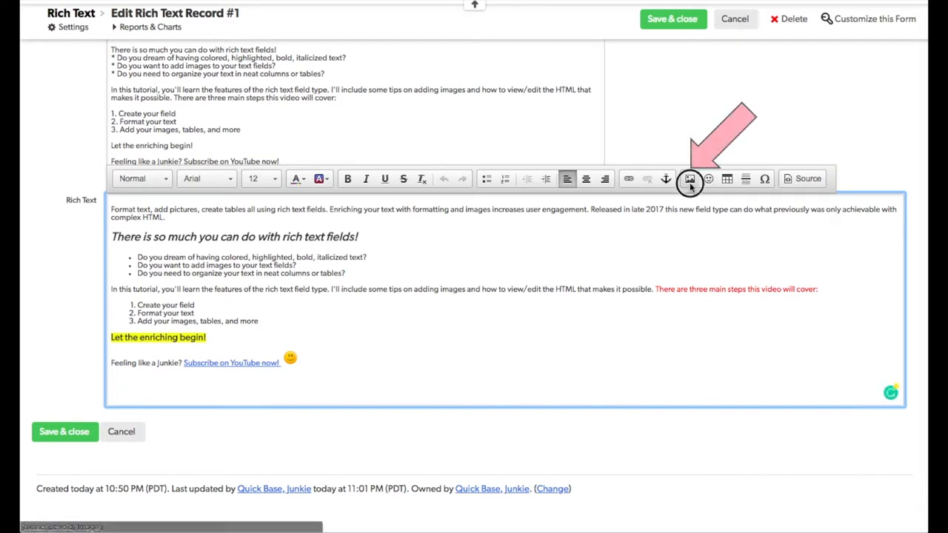
Insert the copied logo image into the Rich Text field with a width of 250 and Left alignment
click(689, 180)
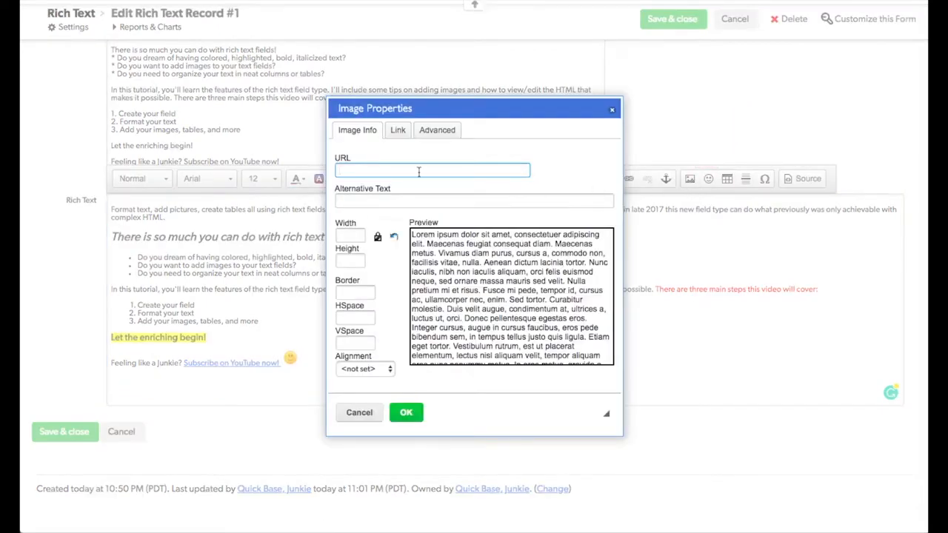
key(ctrl+v)
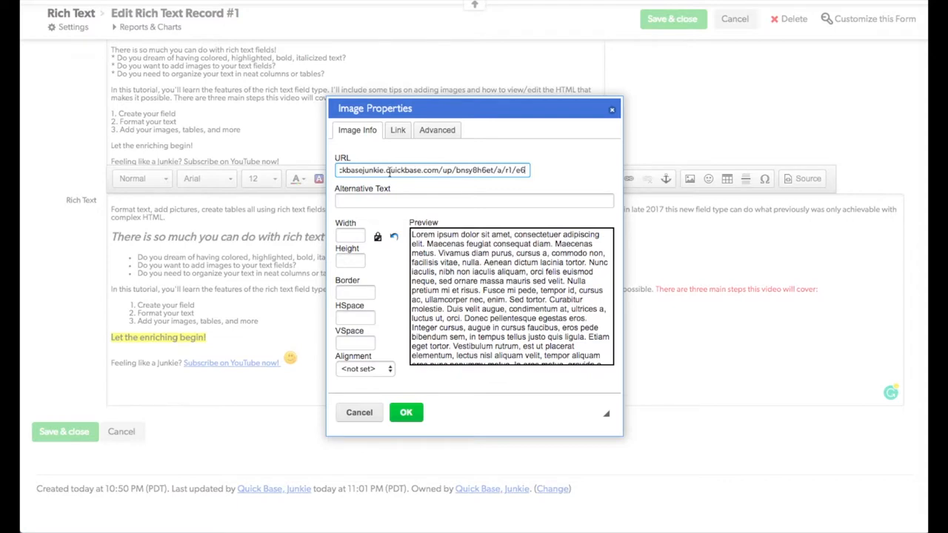
click(371, 199)
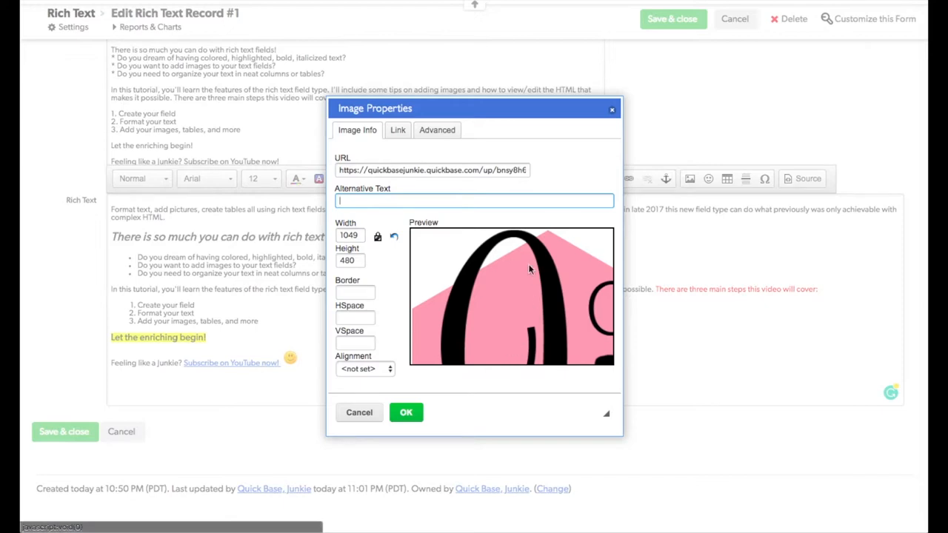
drag(361, 234, 327, 237)
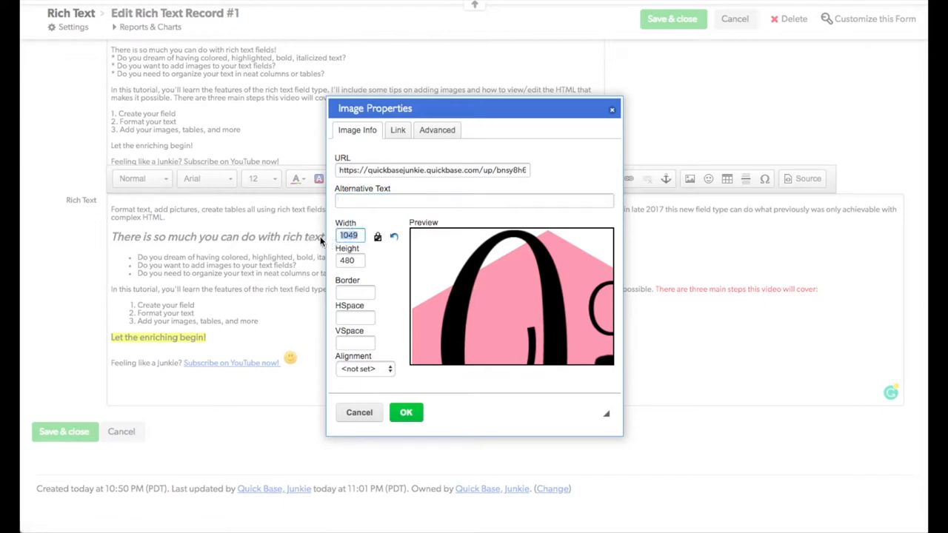
text(250)
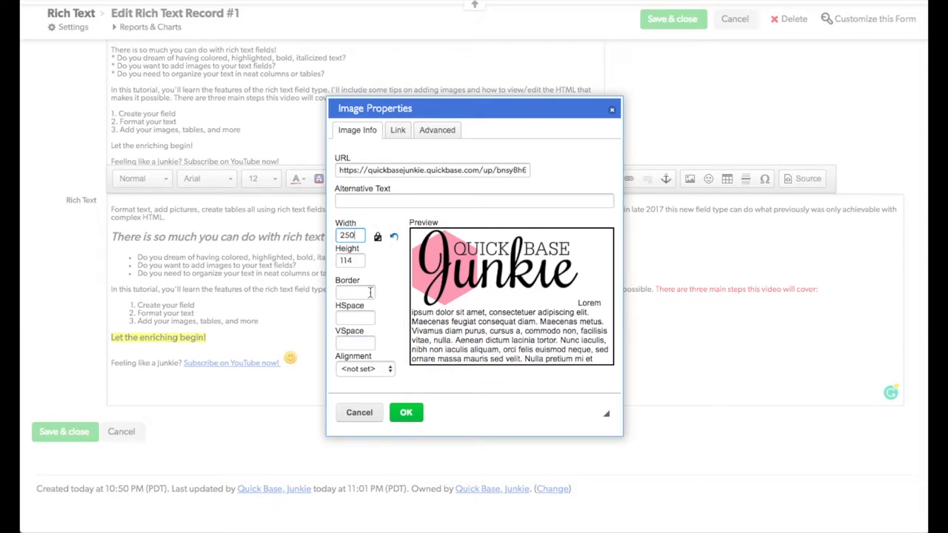
click(372, 369)
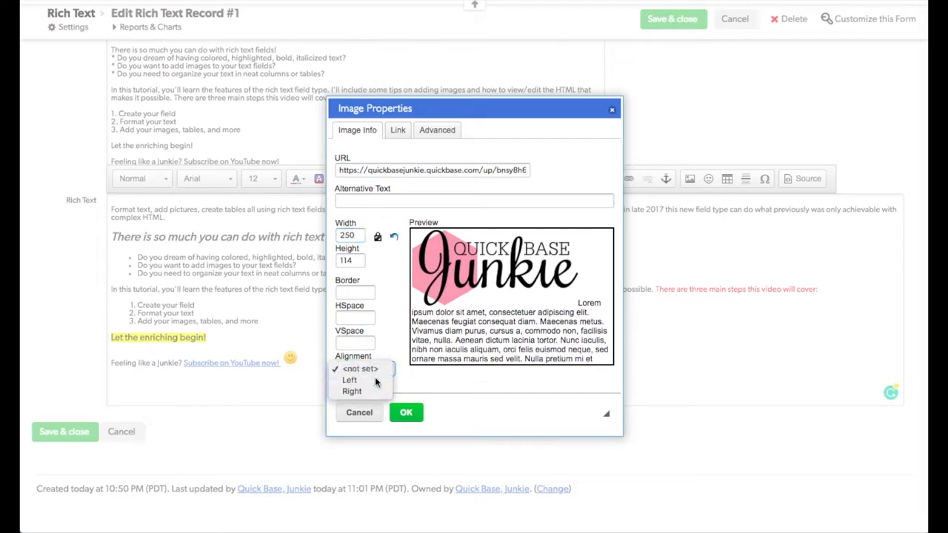
click(374, 380)
click(406, 412)
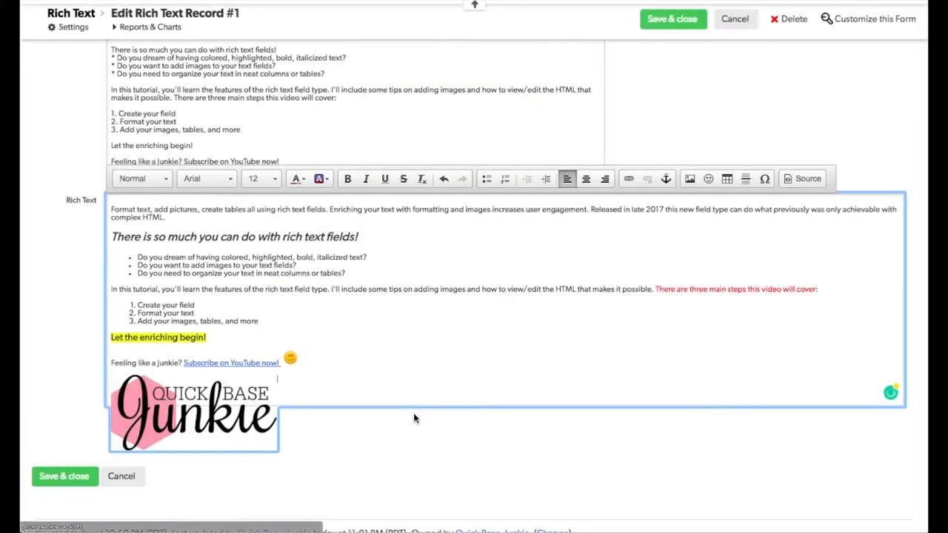
Save and close the record
scroll(466, 364, down, 1)
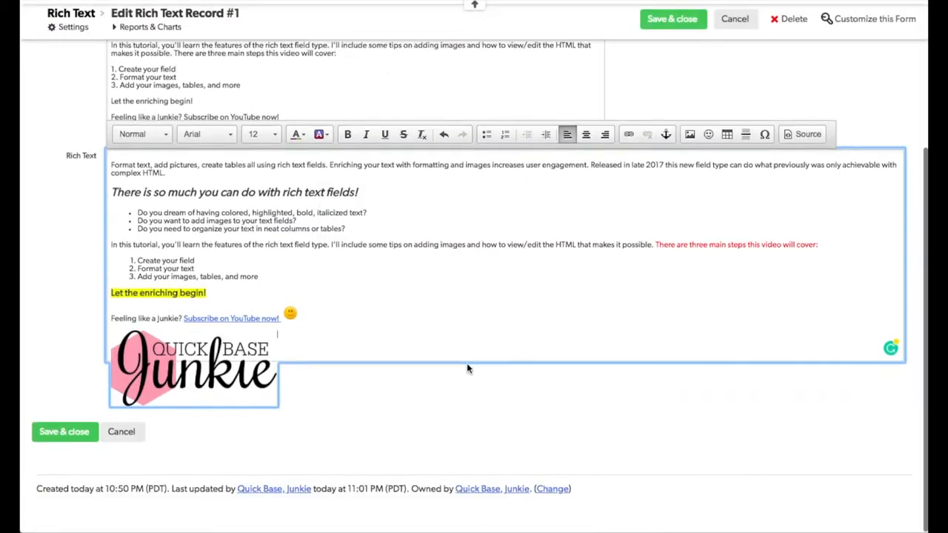
scroll(398, 337, up, 1)
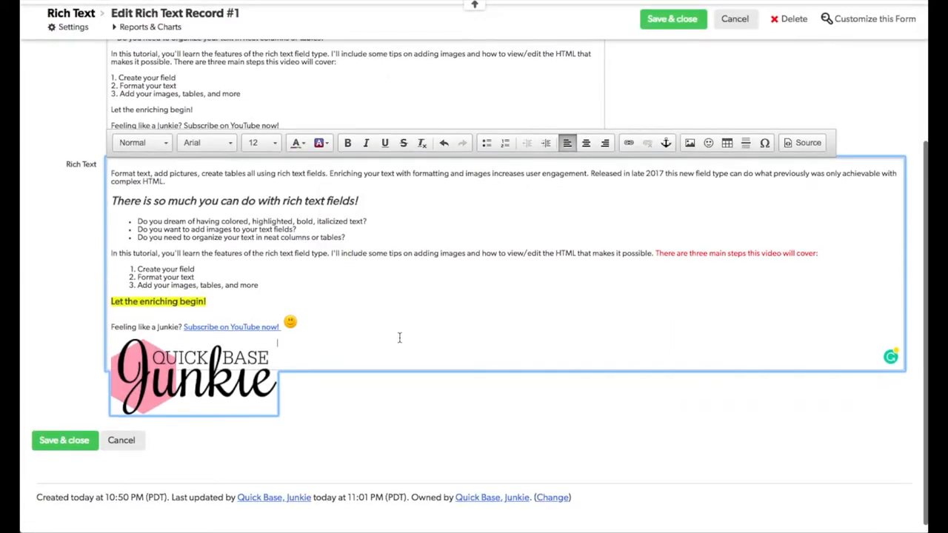
scroll(399, 337, up, 1)
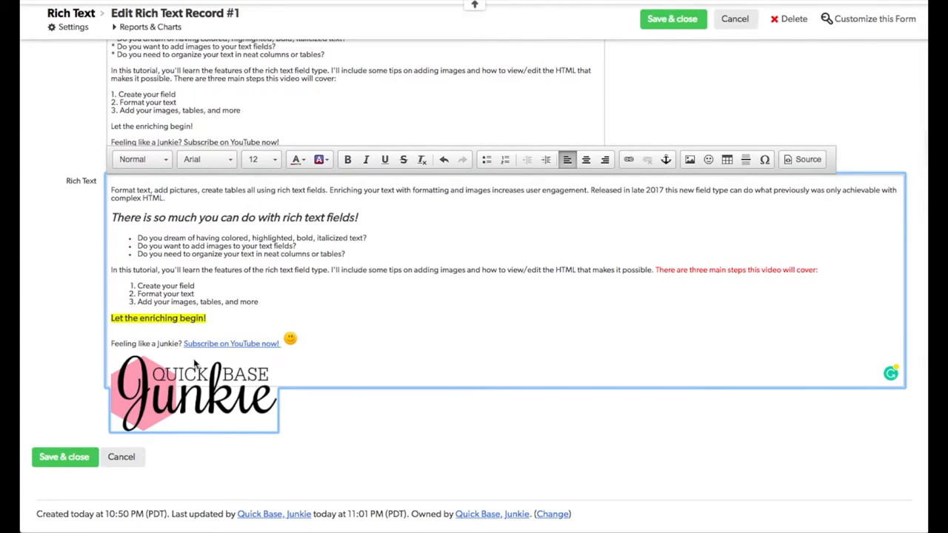
scroll(376, 297, up, 1)
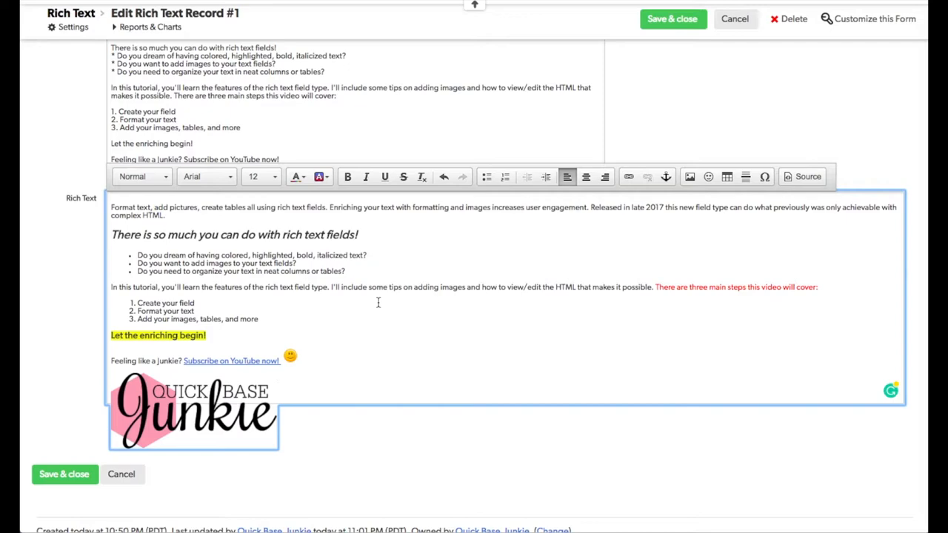
click(681, 25)
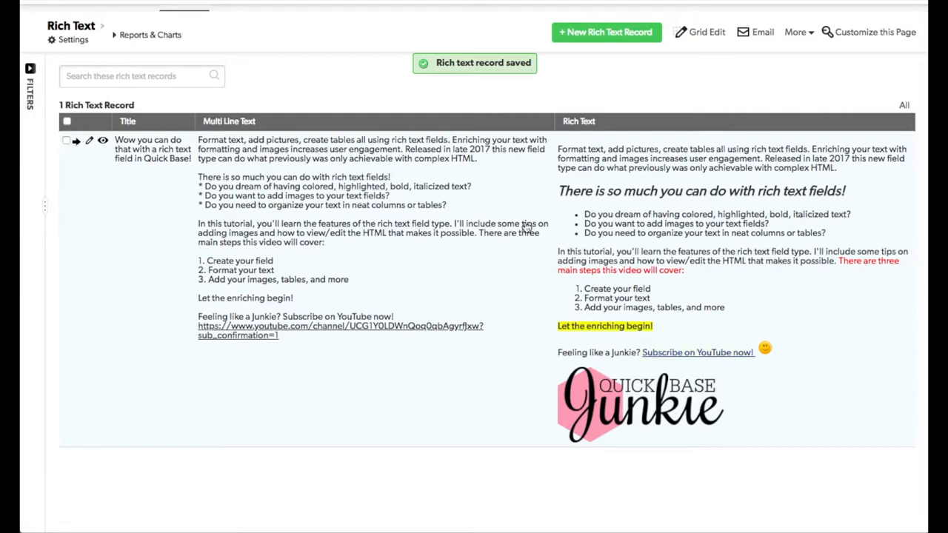
Open the record for editing and open the Rich Text field's properties from the form
click(87, 142)
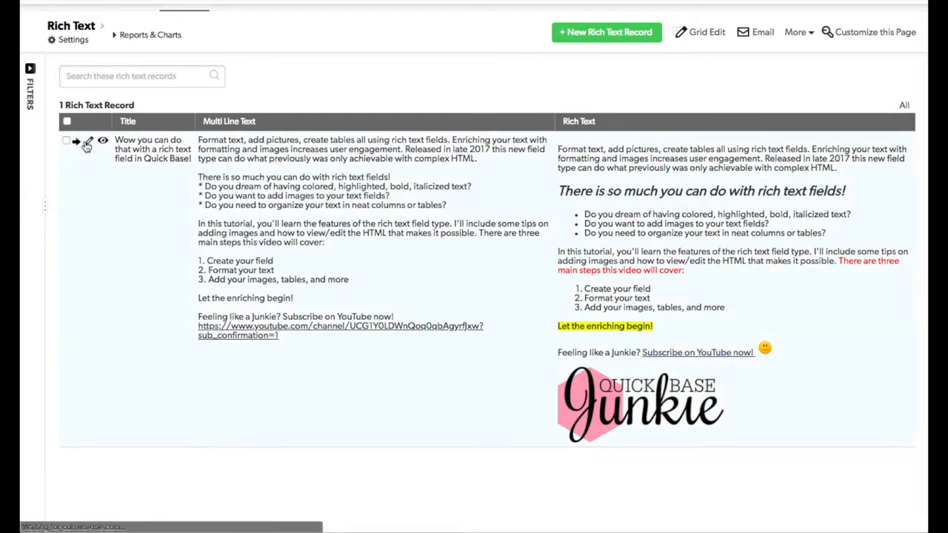
scroll(123, 395, down, 3)
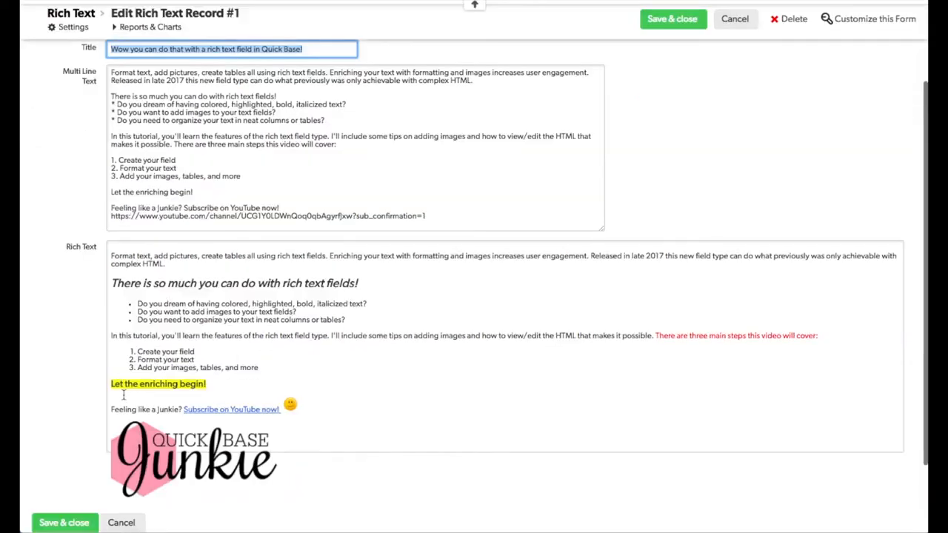
right_click(89, 247)
click(140, 361)
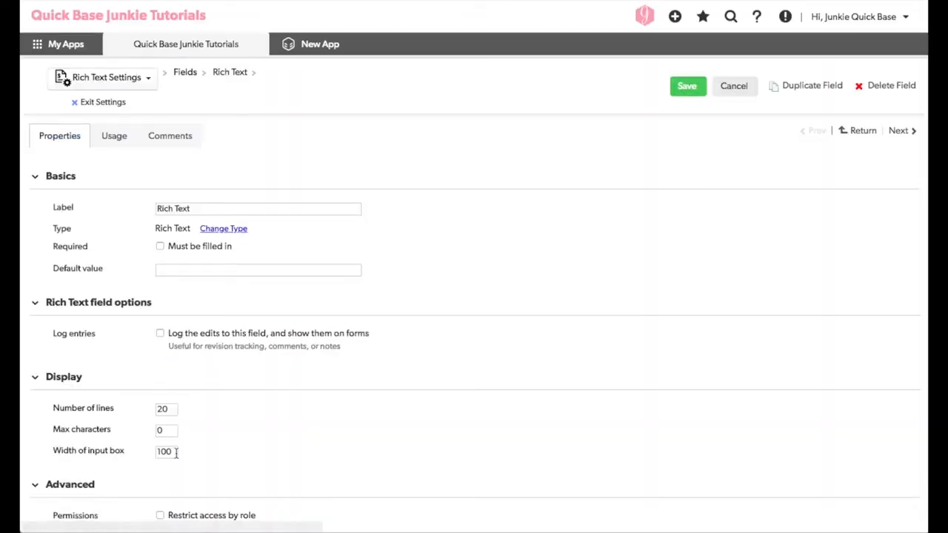
Set the Rich Text field's number of lines to 40 and save the field
double_click(169, 409)
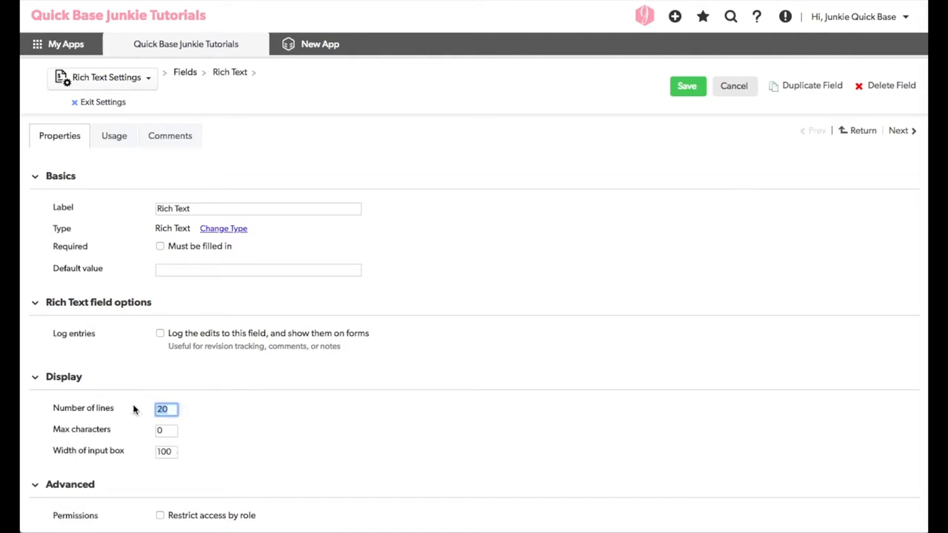
text(40)
click(686, 87)
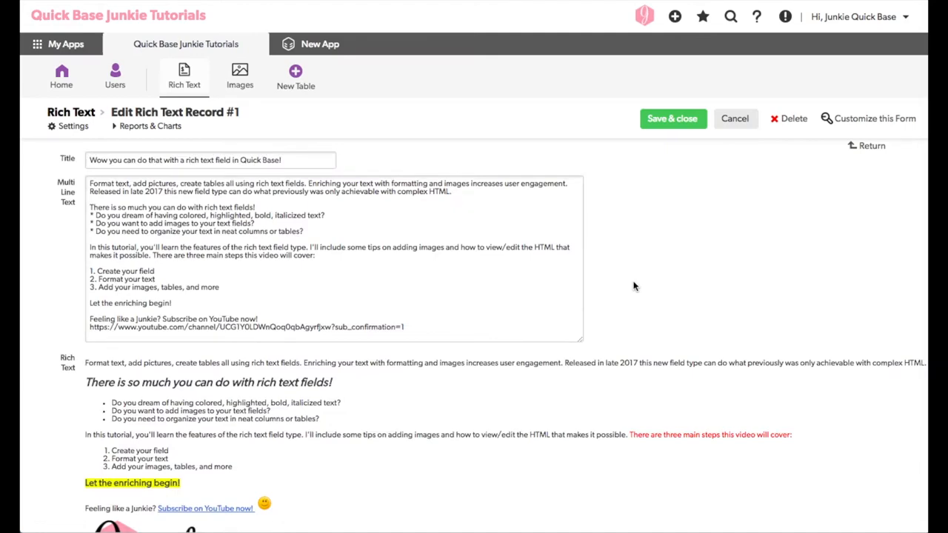
Place the cursor after the logo image in the Rich Text field and add a new blank line below it
scroll(641, 285, down, 2)
click(456, 407)
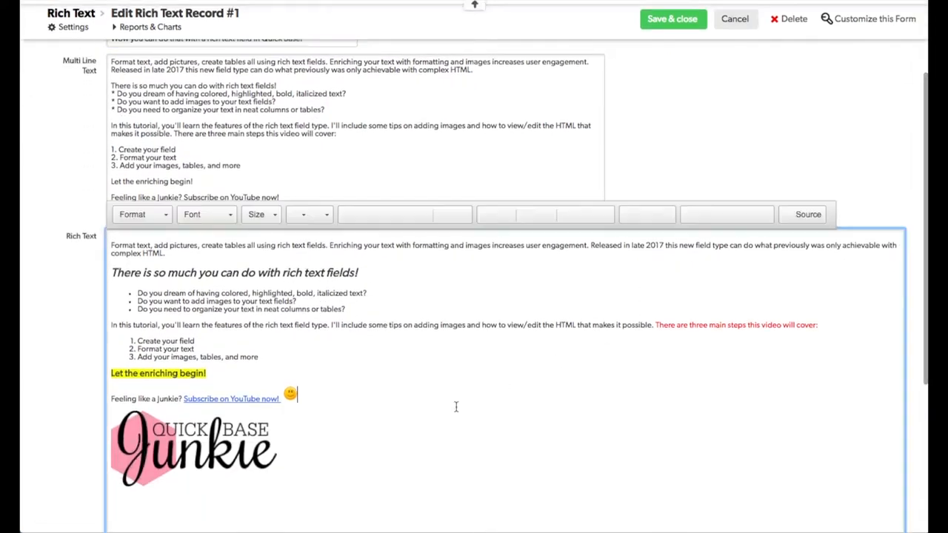
scroll(472, 398, down, 5)
scroll(472, 396, up, 2)
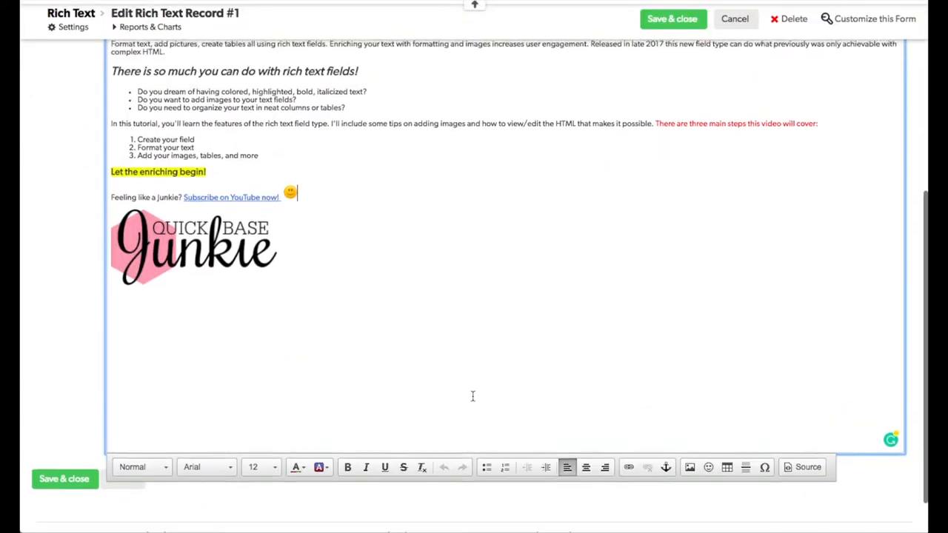
click(248, 278)
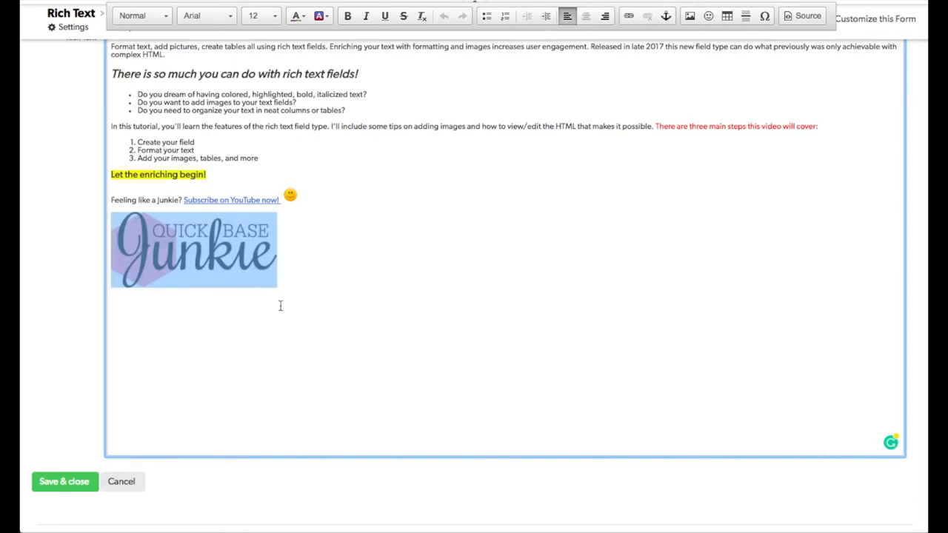
click(351, 338)
scroll(351, 337, up, 1)
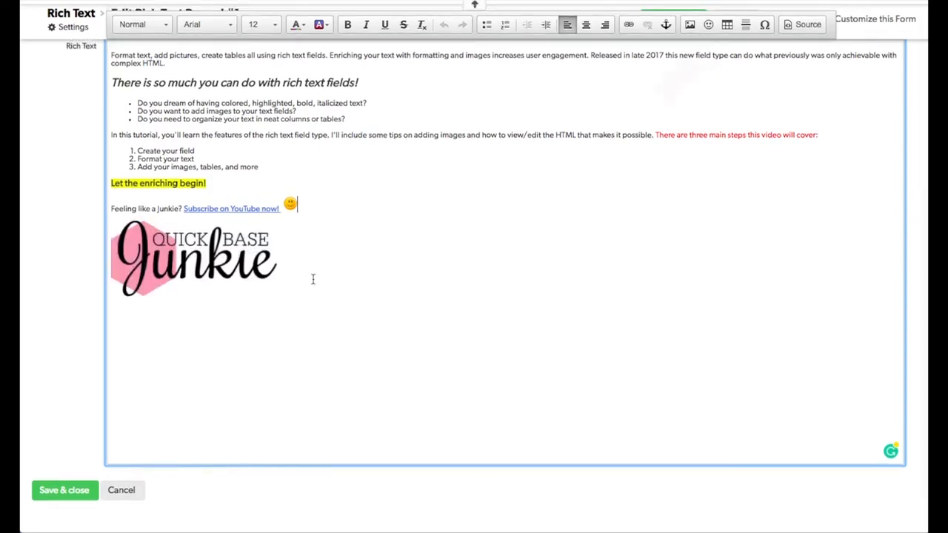
click(284, 270)
key(Return)
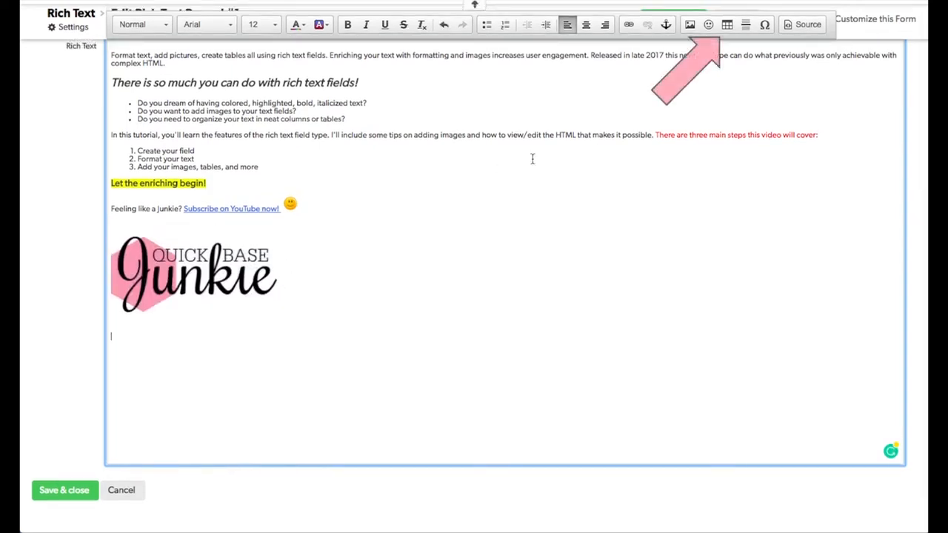
Insert a table with 3 rows, 2 columns, width 500 and no headers below the logo
click(728, 26)
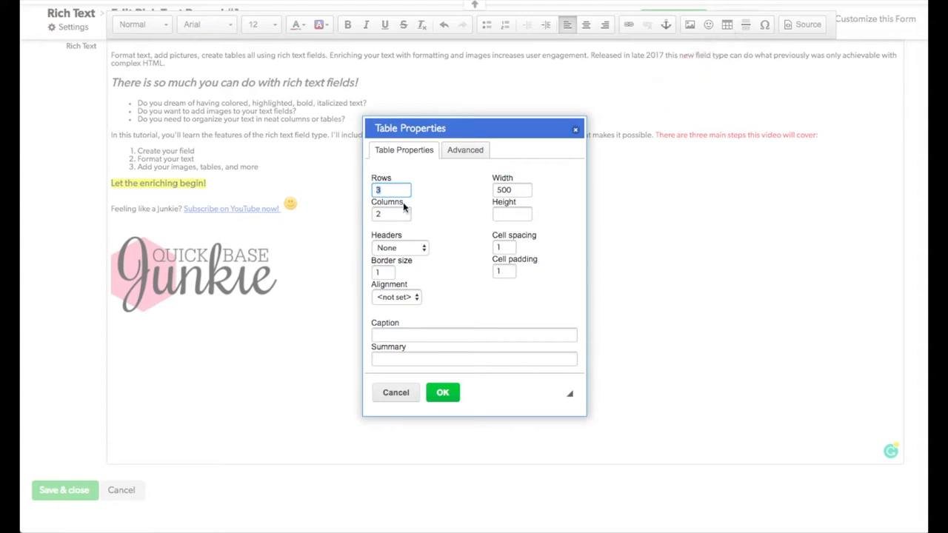
click(420, 248)
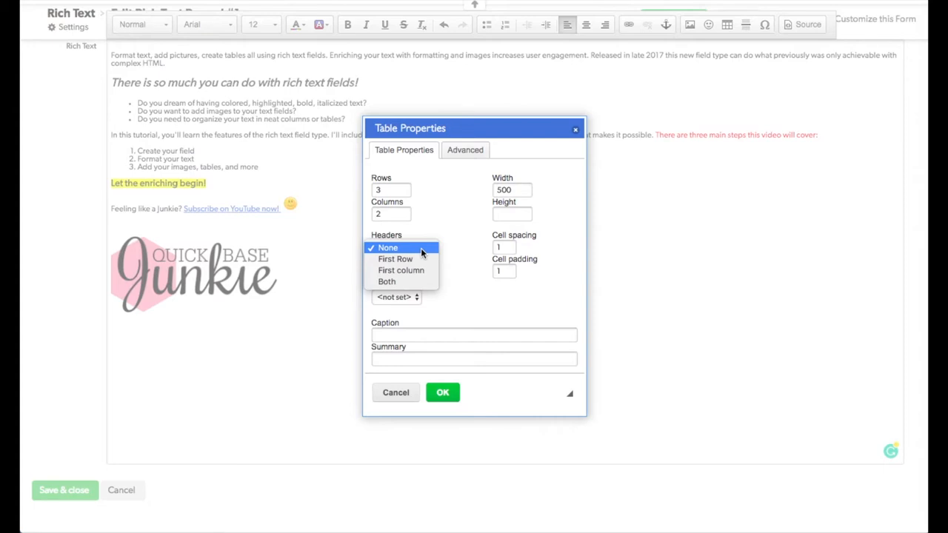
click(421, 251)
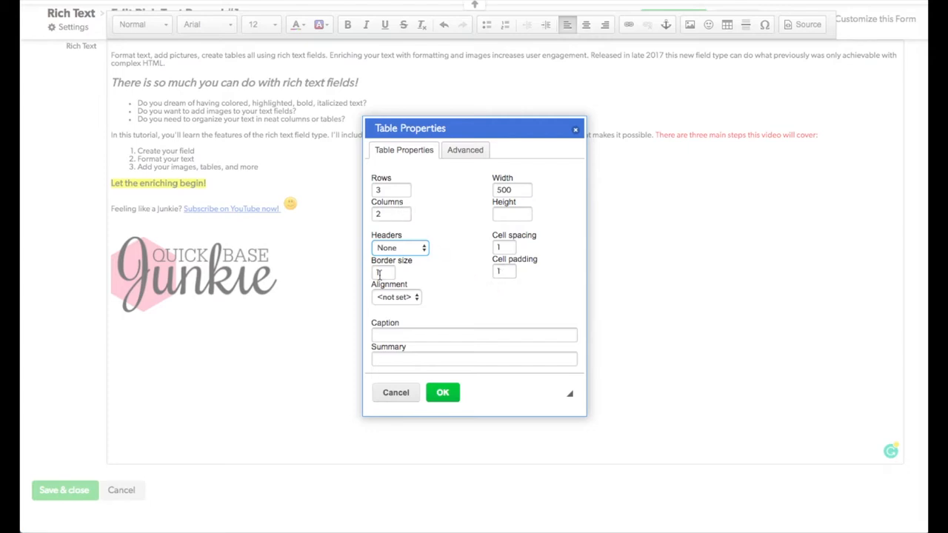
click(443, 393)
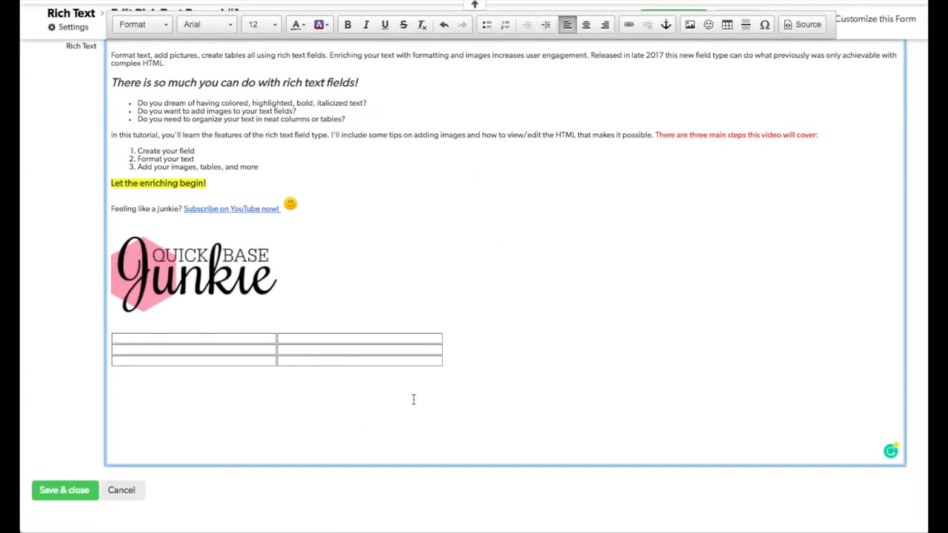
Fill the table cells with 100 and 200, 300 and 200, 1100 and 358 row by row
text(100)
key(Tab)
text(200 300)
key(Tab)
text(2001100)
key(Tab)
text(358)
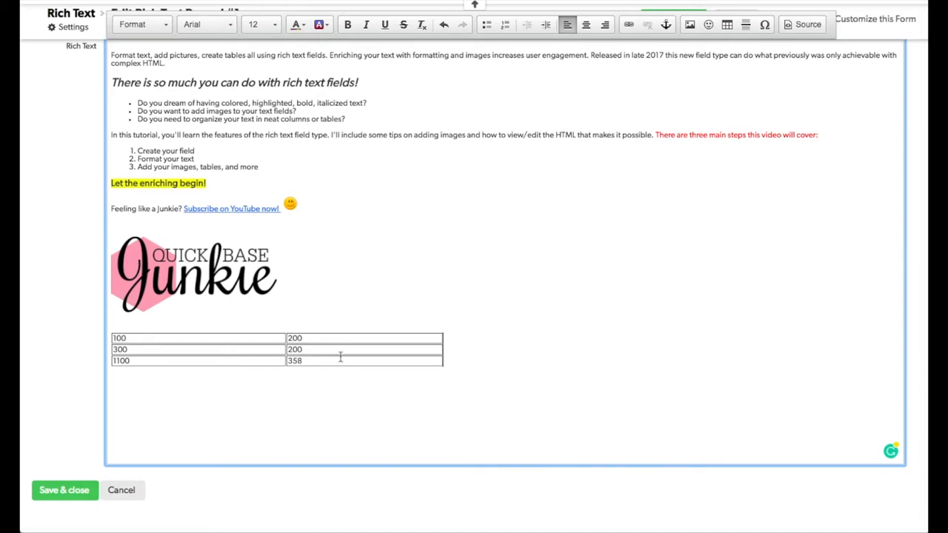
Open the field's HTML source and examine the image URL and the table markup
click(807, 25)
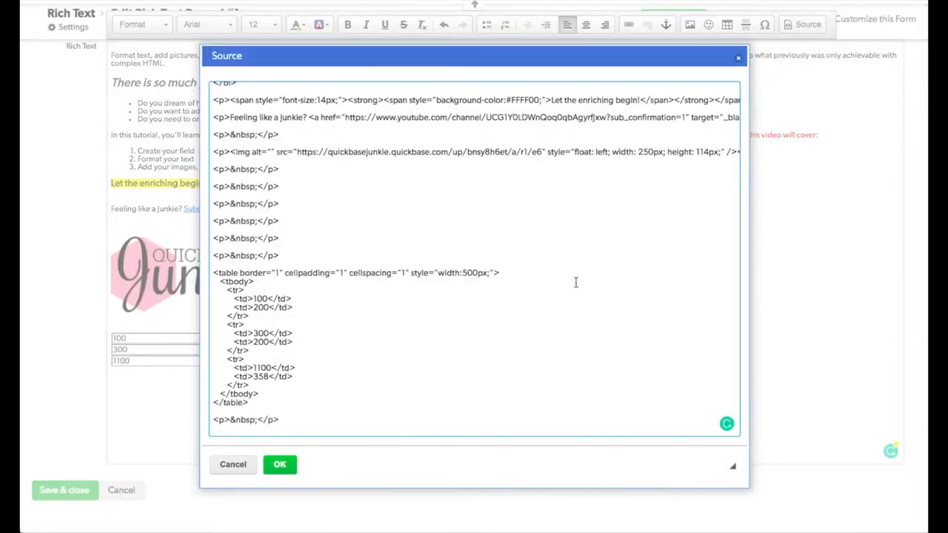
scroll(572, 292, up, 1)
scroll(572, 292, up, 5)
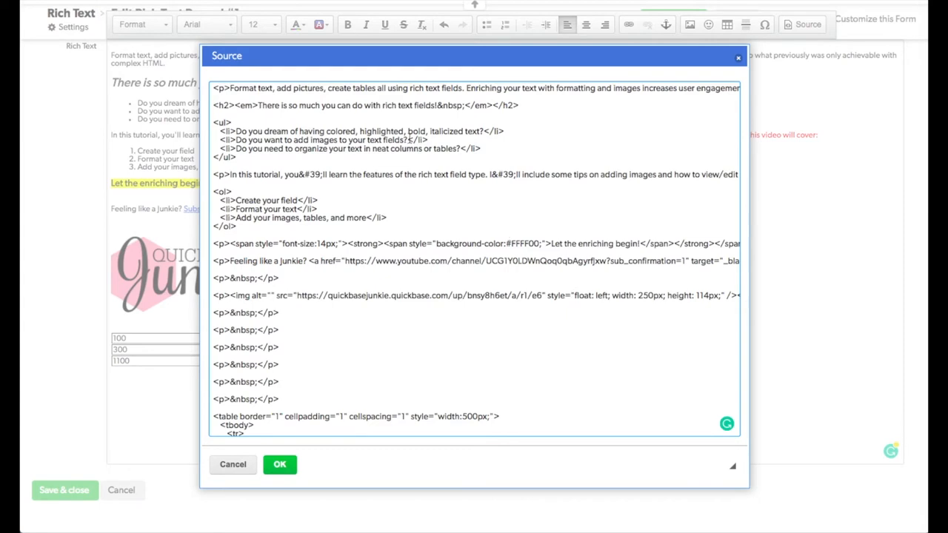
scroll(292, 124, down, 3)
scroll(298, 129, down, 2)
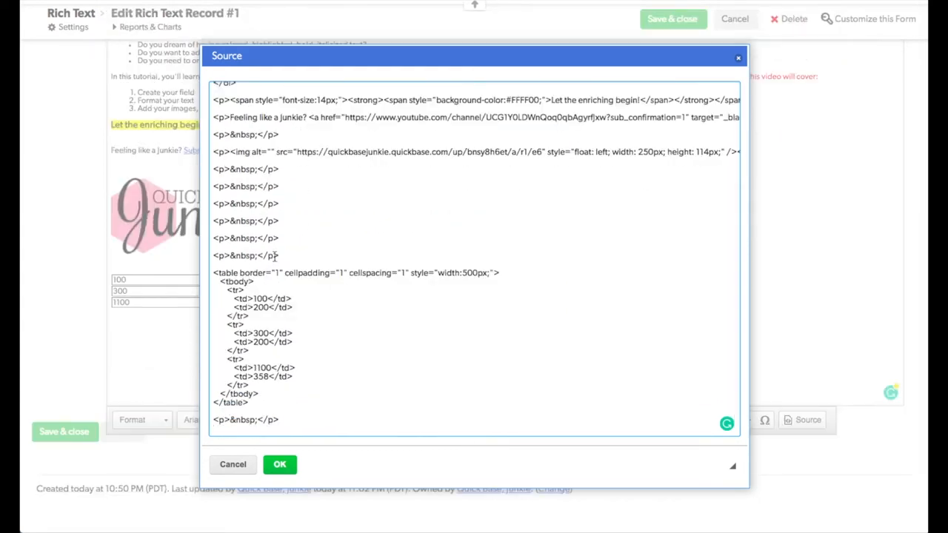
click(302, 153)
drag(302, 153, 548, 154)
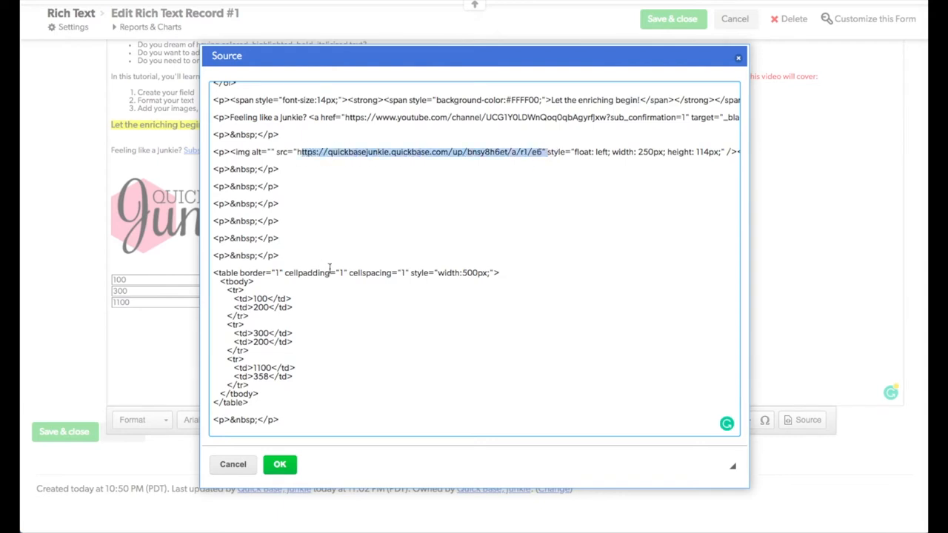
Add border-color:red to the table's style in the source and apply the change
click(589, 298)
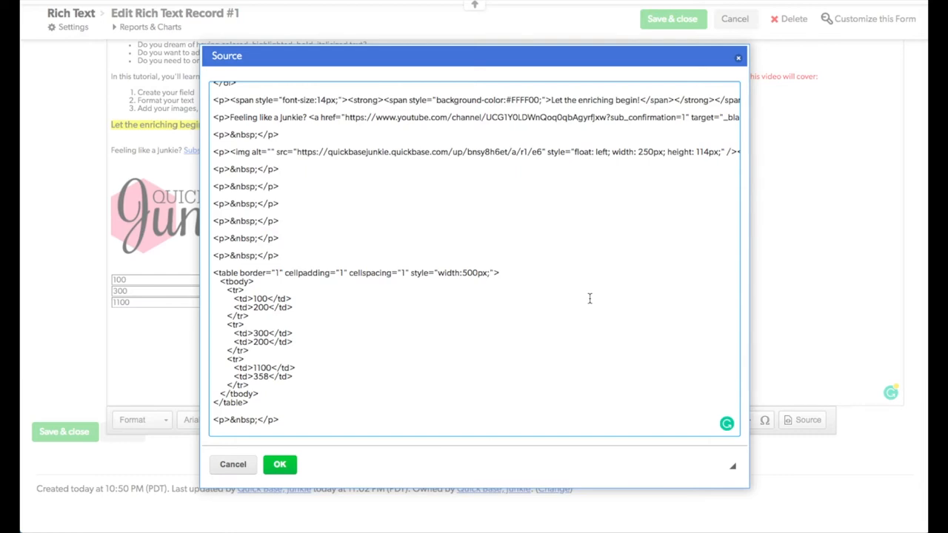
text(border-color:red;)
click(279, 465)
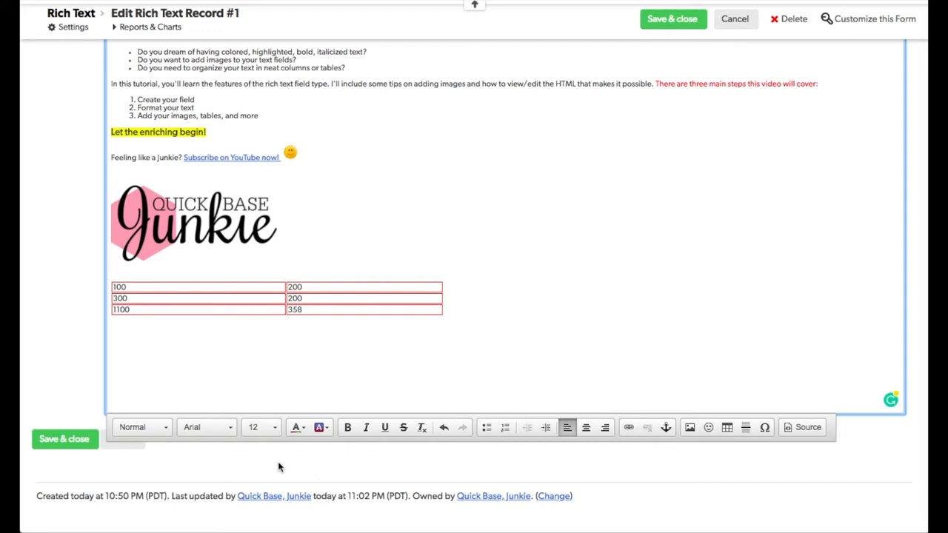
Save and close the record and review the rendered Rich Text in the report
scroll(298, 366, down, 1)
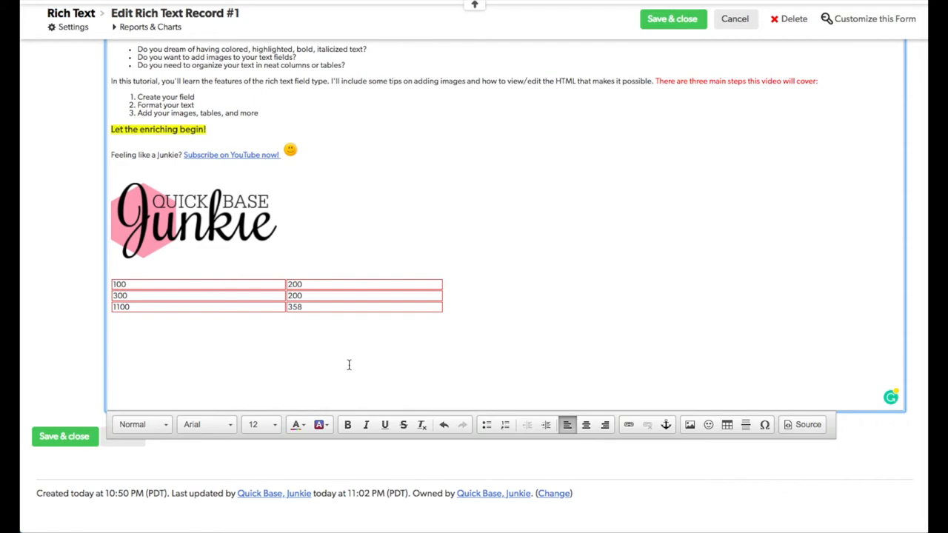
click(664, 24)
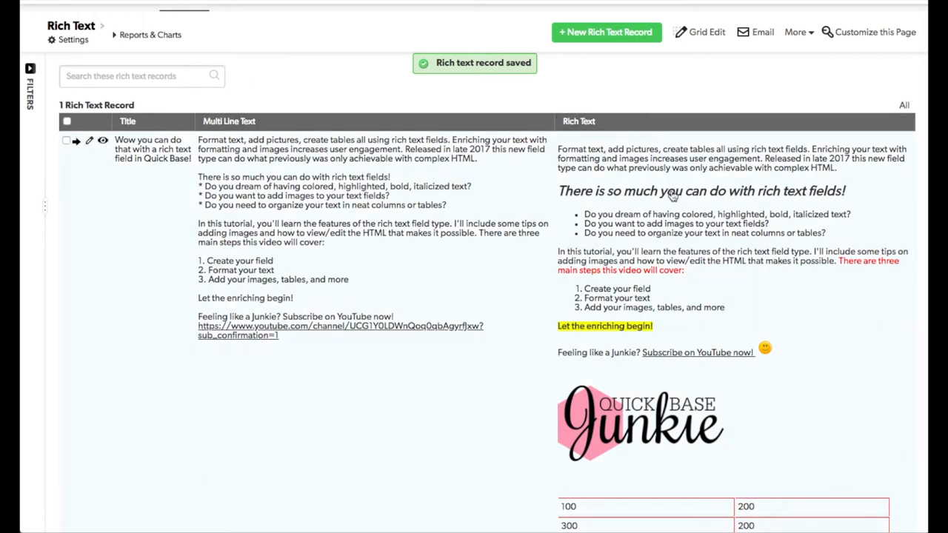
scroll(674, 199, down, 1)
scroll(673, 205, up, 2)
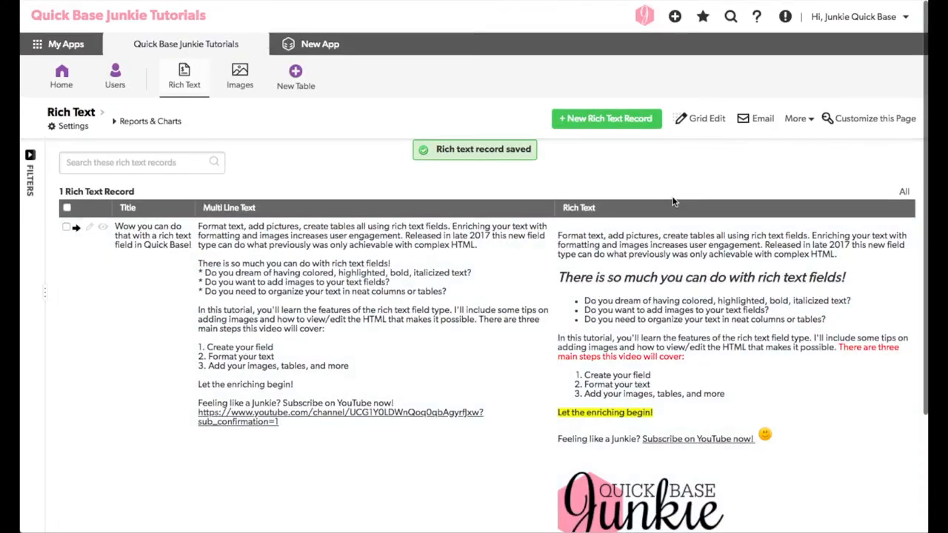